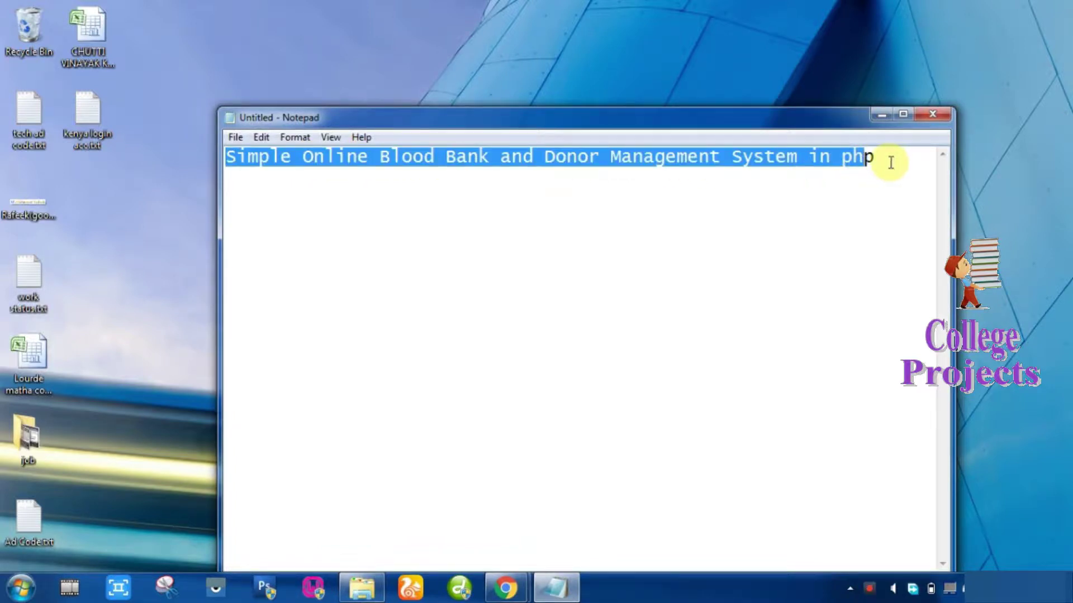
Minimize the Notepad note with the project title to reveal the Chrome window.
left_click(881, 114)
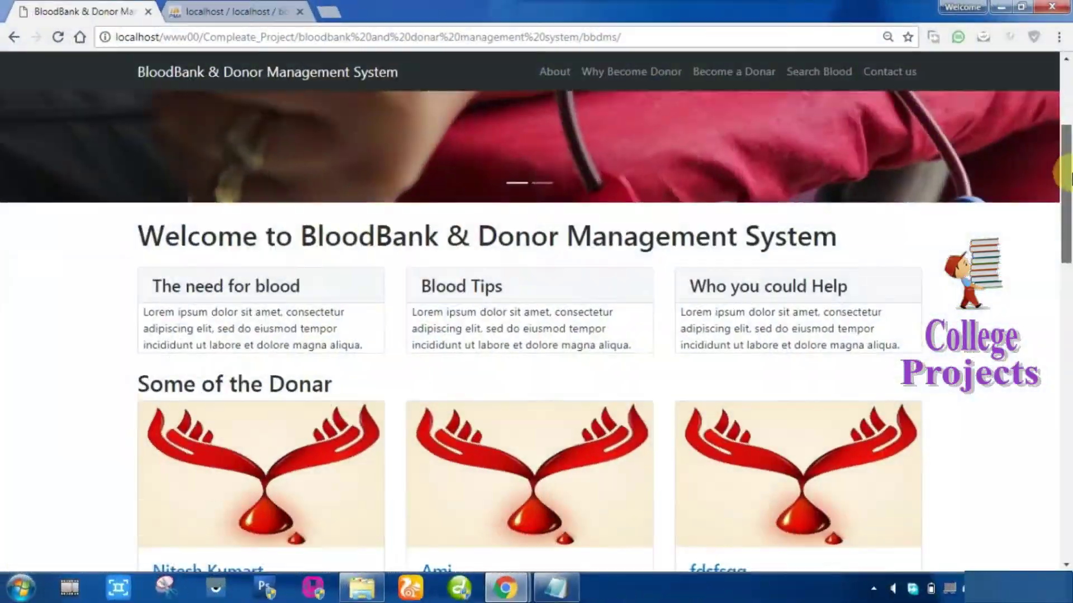
Scroll through the donor list on the home page.
left_click_drag(1066, 184, 1066, 479)
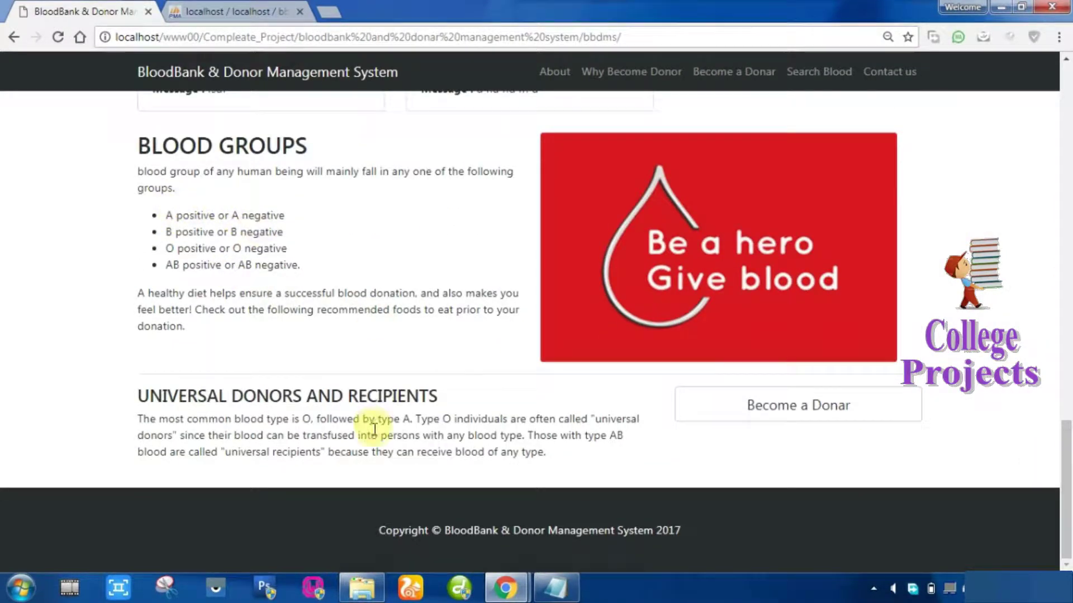
scroll(923, 486, "up", 15)
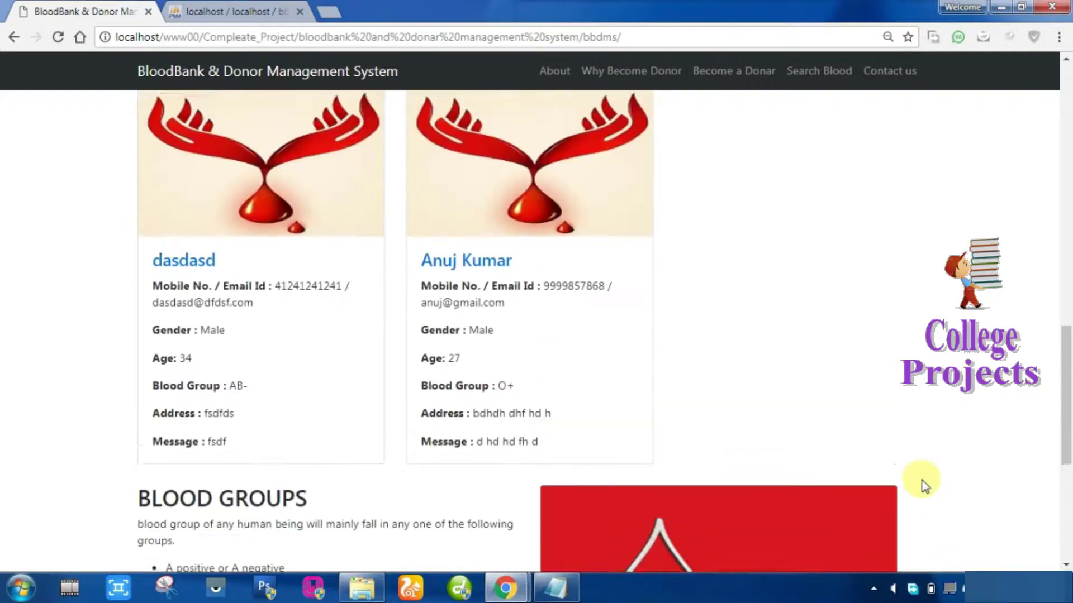
left_click_drag(1065, 364, 1064, 140)
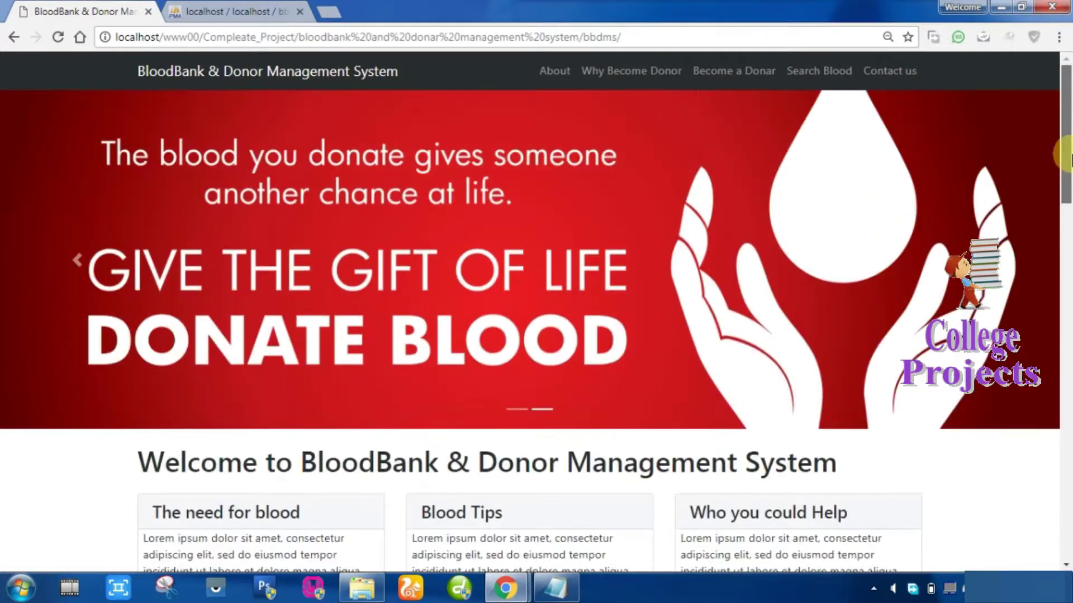
Visit the About and Why Become Donor pages, then the Become a Donor form.
left_click(550, 70)
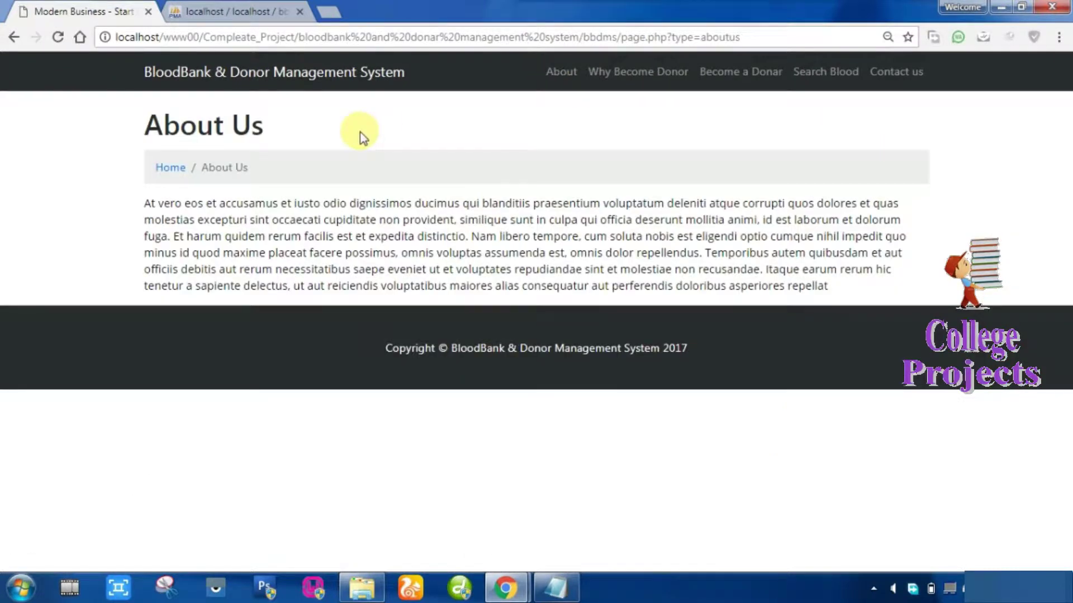
left_click(611, 72)
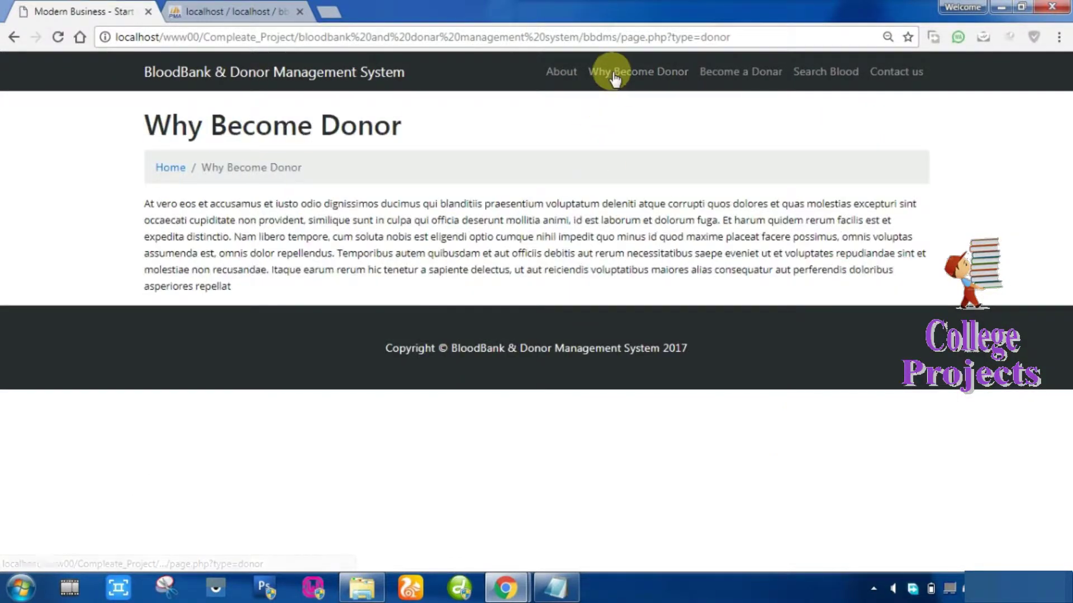
left_click(720, 73)
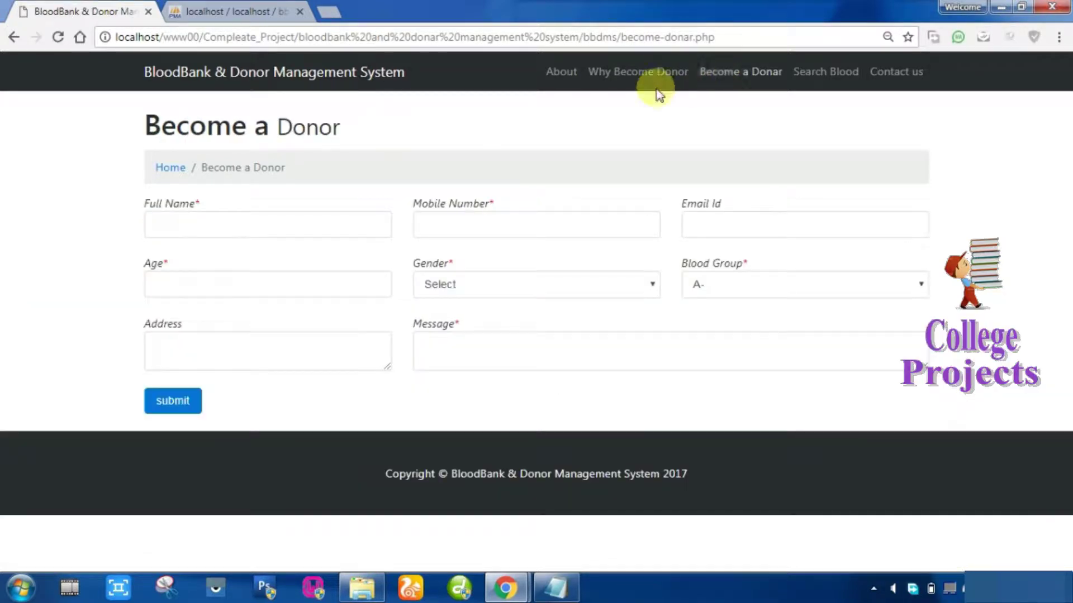
Enter the donor's full name, a mobile number, an e-mail address and age 23.
left_click_drag(143, 130, 364, 133)
left_click(229, 223)
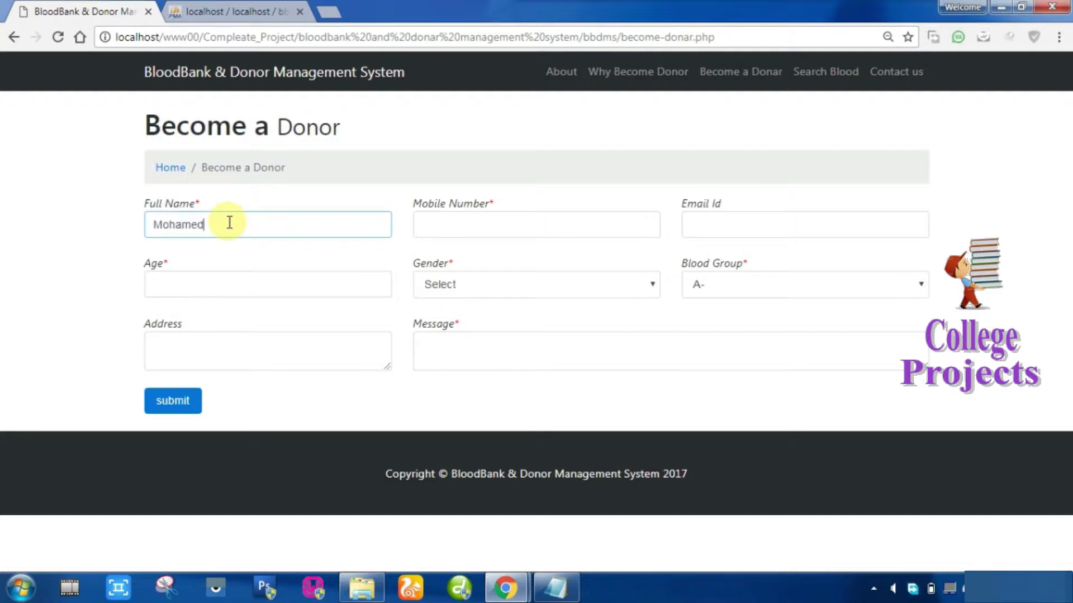
key("Tab")
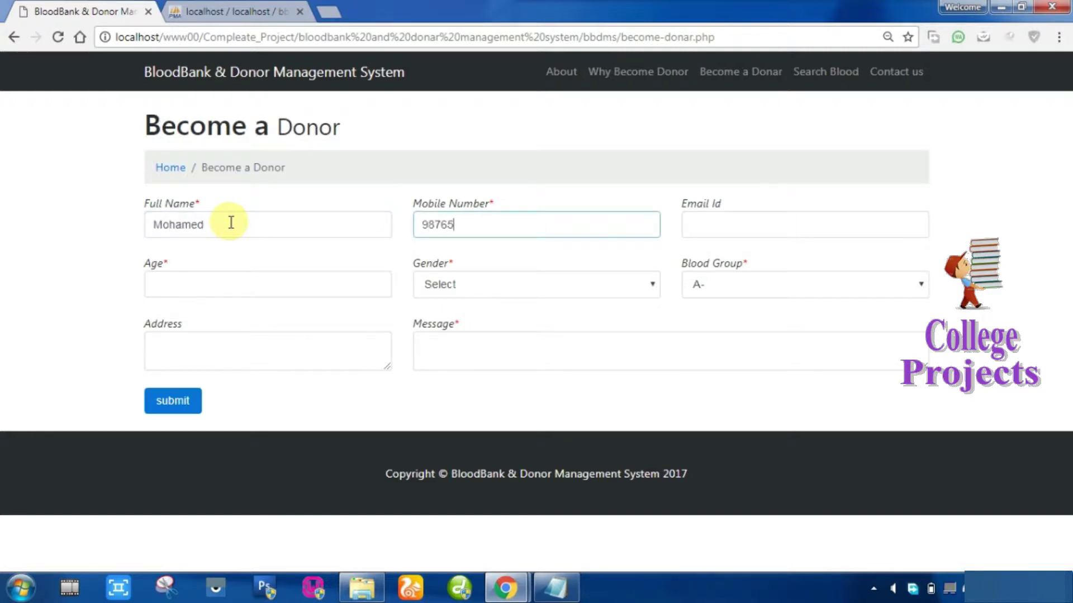
type("9876543210")
key("Tab")
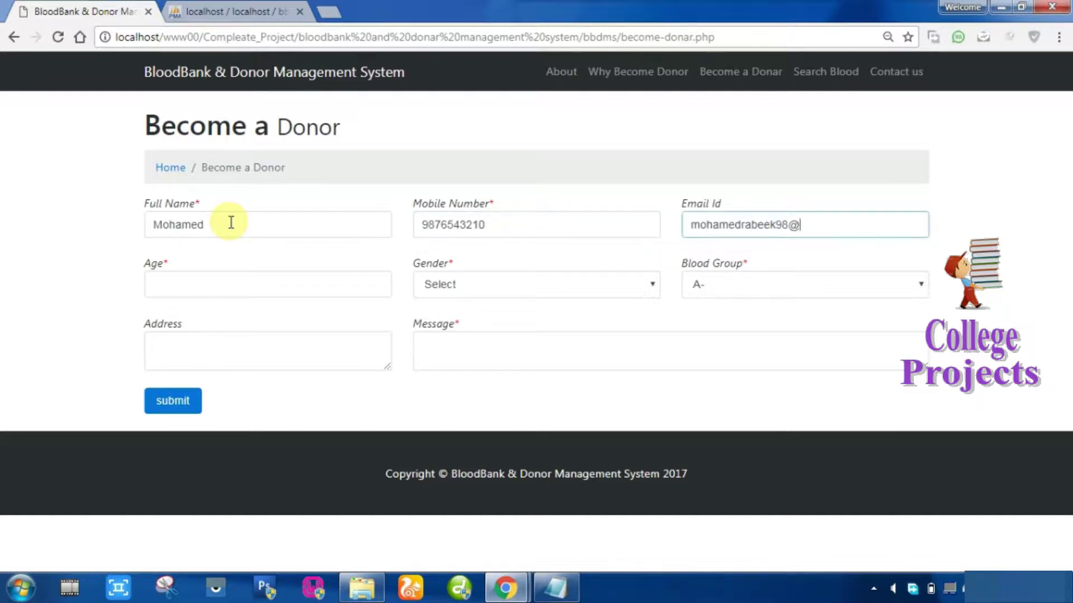
key("Tab")
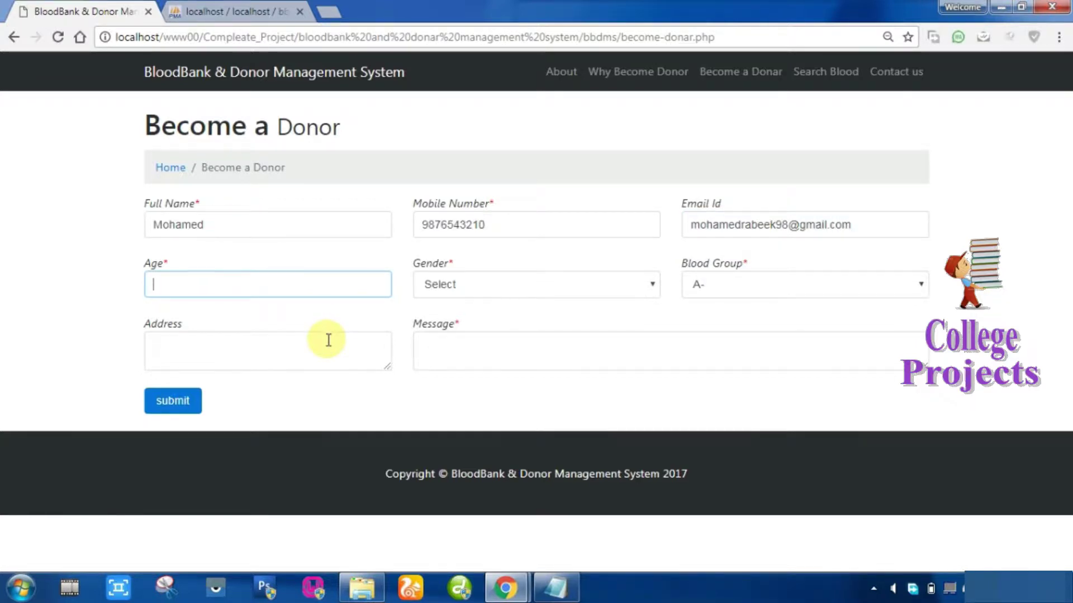
type("23")
Set gender Male, blood group AB+ and the donor's address.
key("Tab")
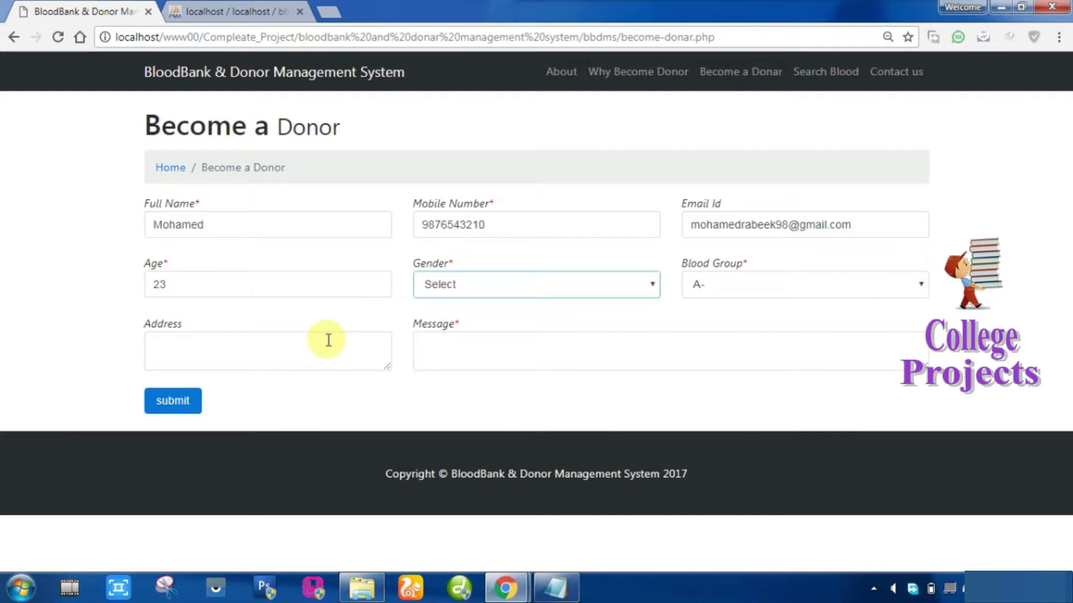
key("Tab")
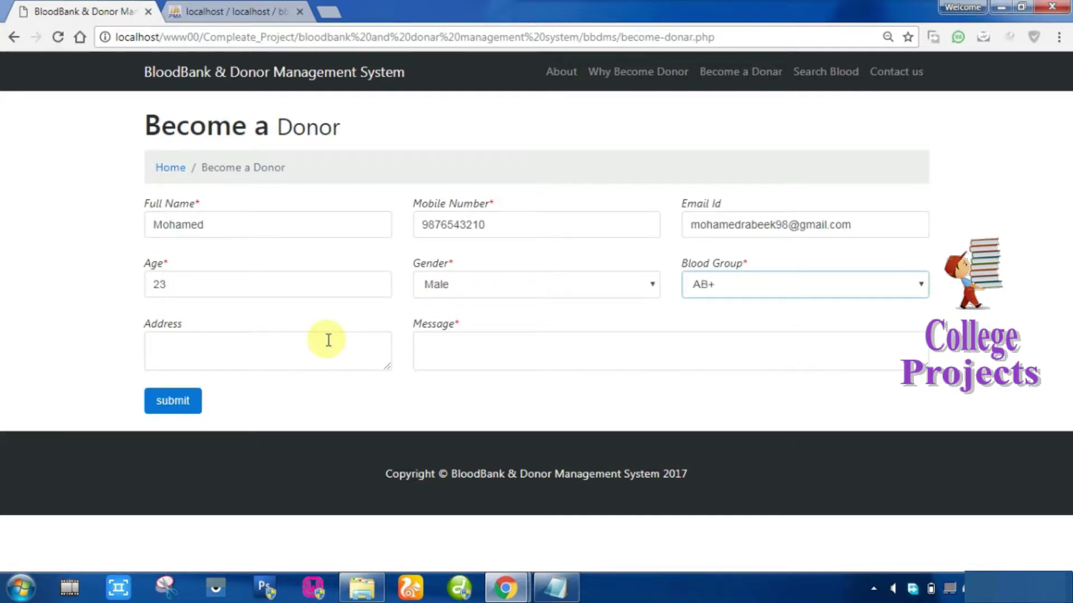
key("Tab")
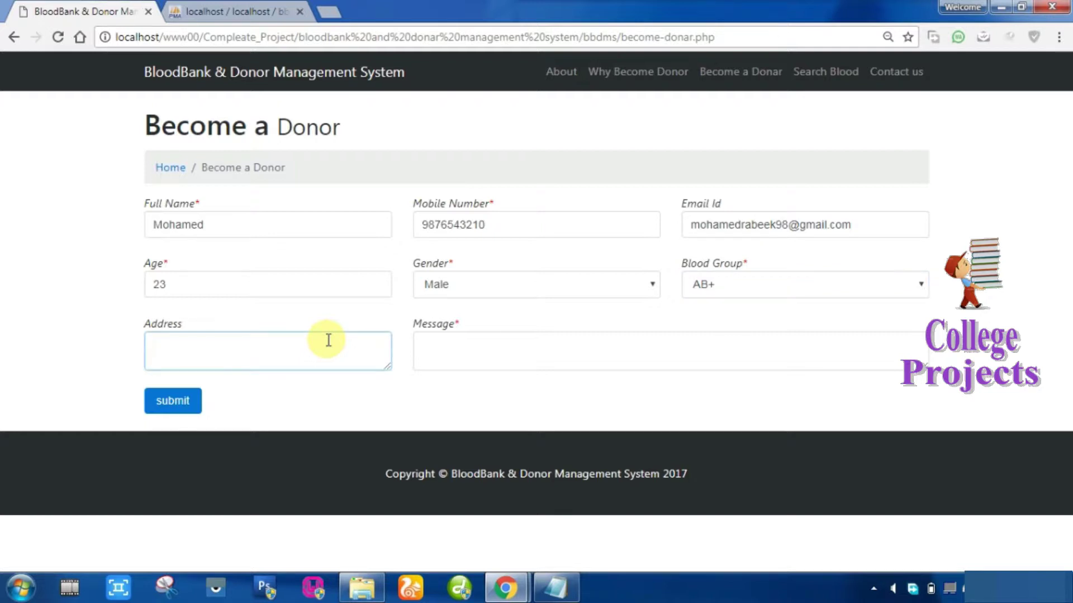
key("Tab")
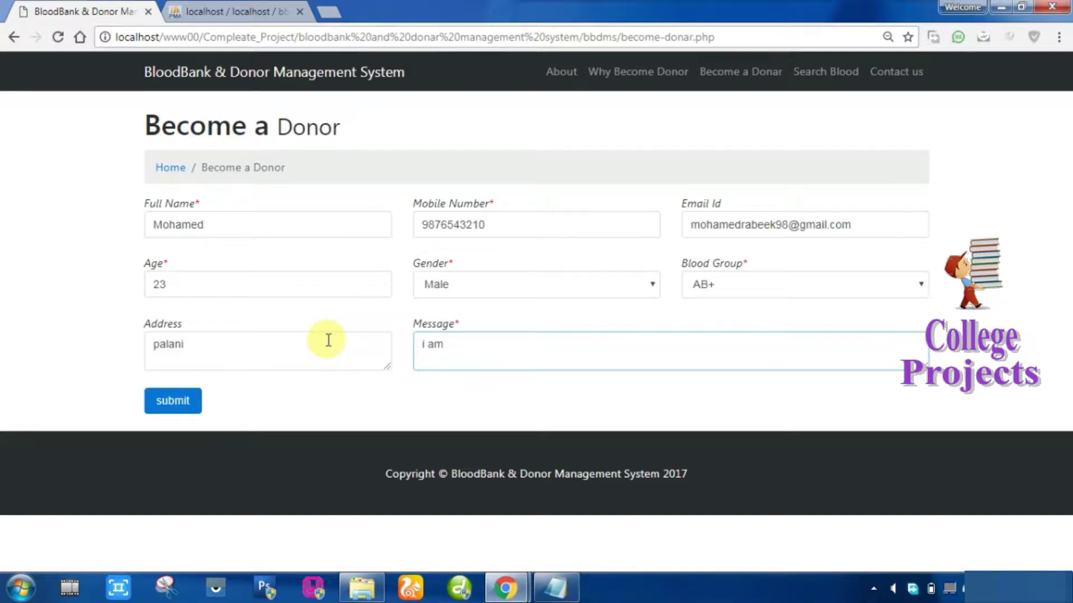
Write a short message beginning 'i am a blood', fix its typos, and submit the registration.
type("i am blodd")
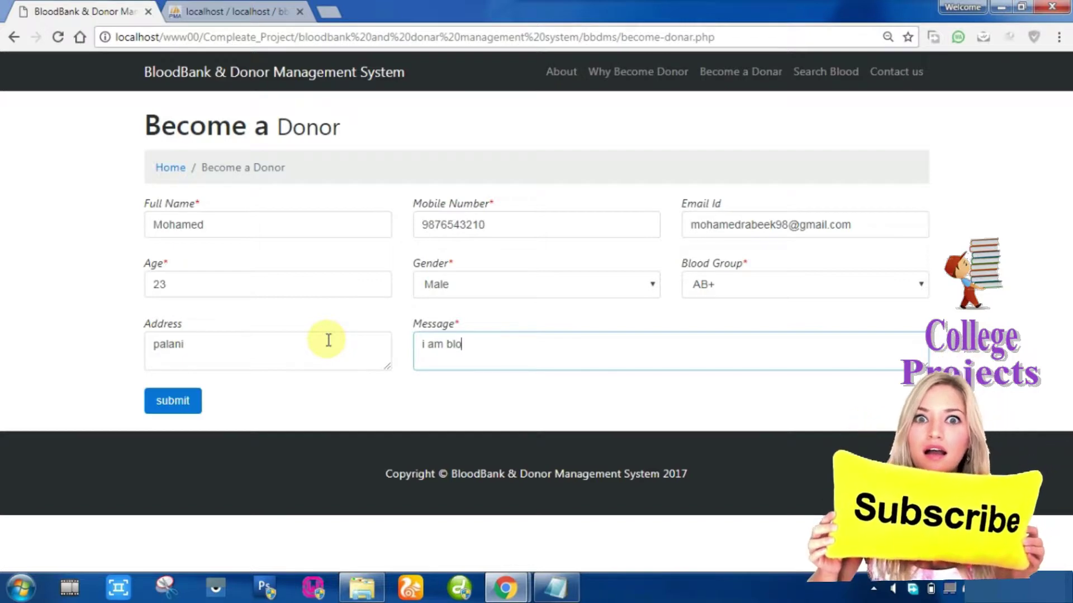
key("BackSpace")
key("BackSpace")
key("BackSpace")
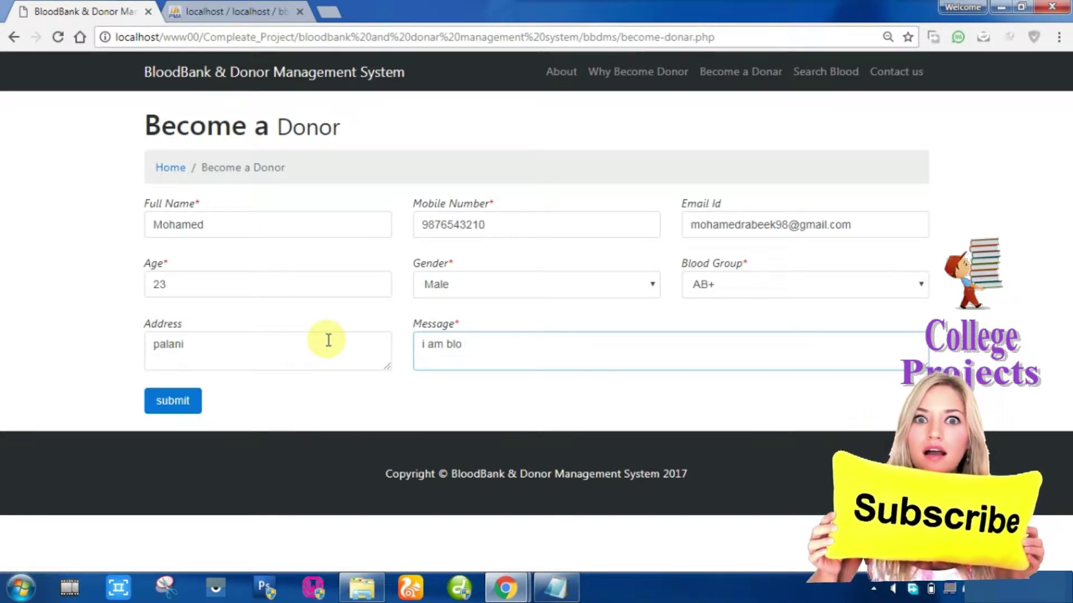
type("od b")
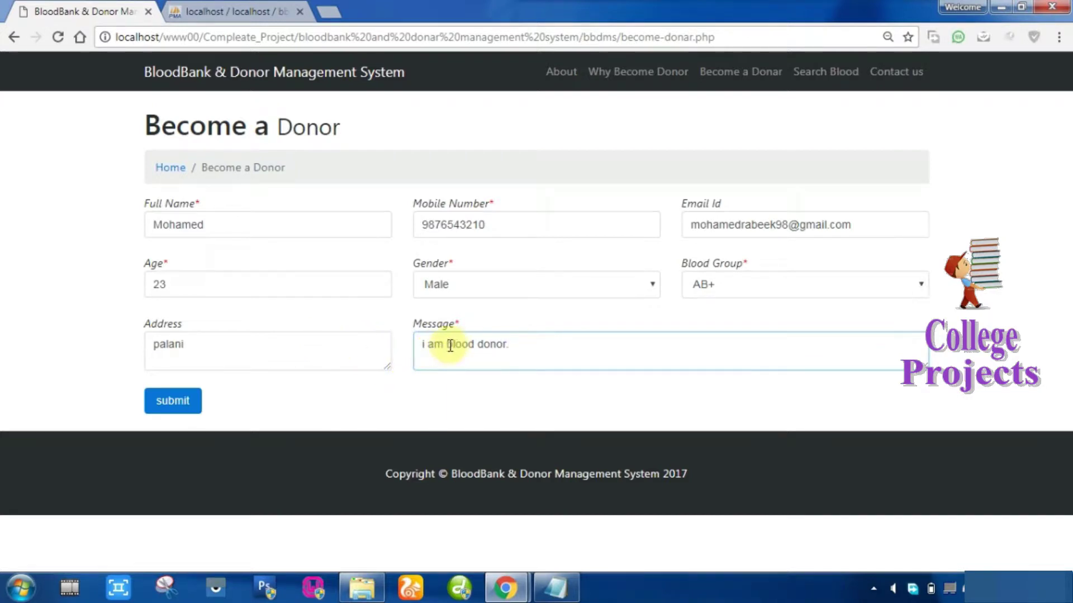
left_click(447, 344)
type("a")
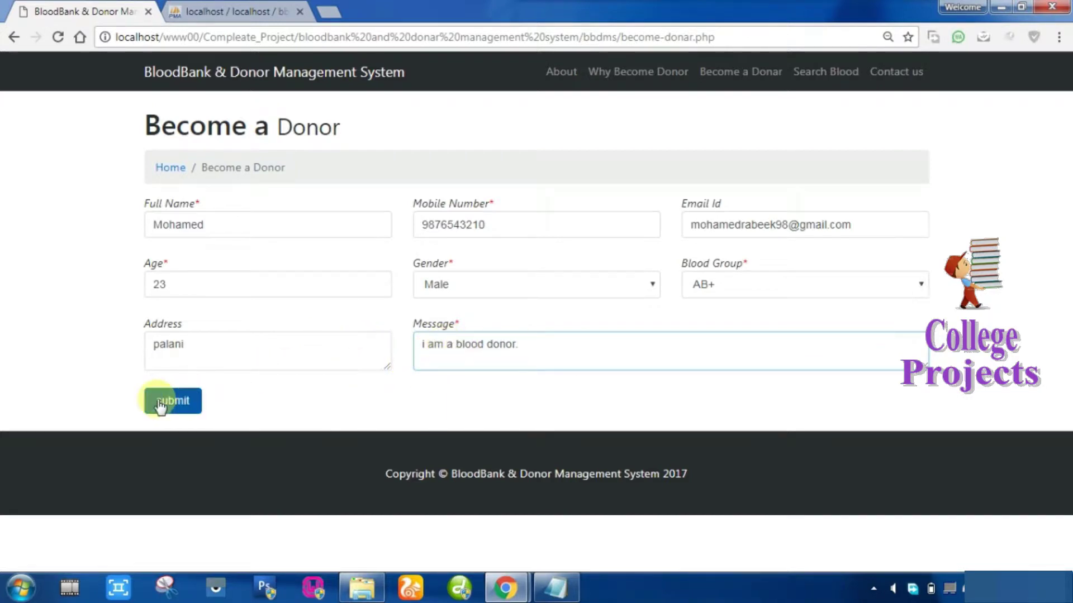
left_click(163, 405)
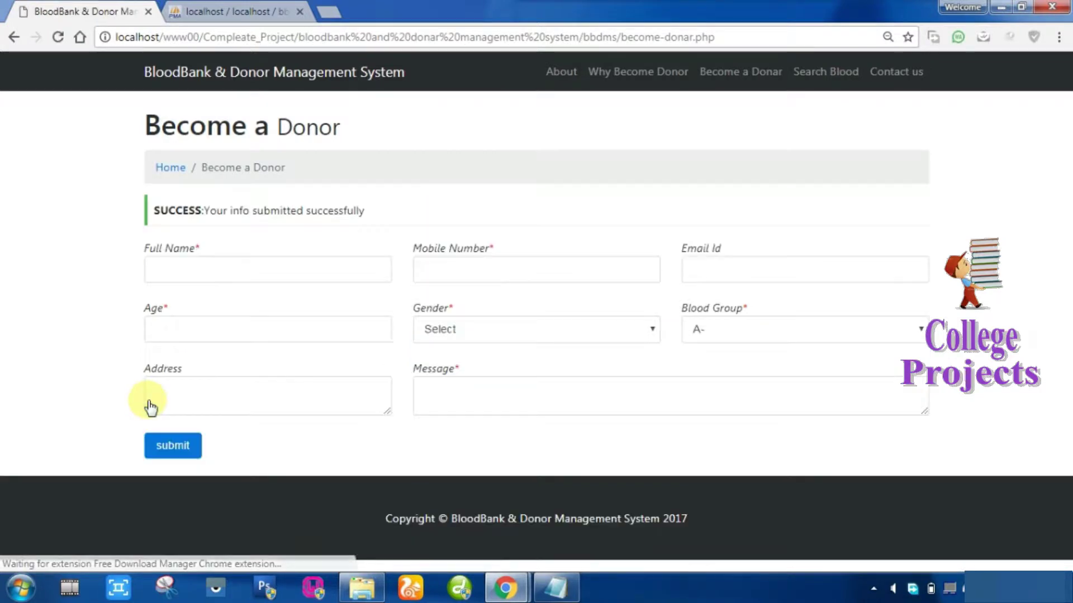
Highlight the SUCCESS confirmation, then go to the Search Blood page.
left_click_drag(154, 210, 362, 210)
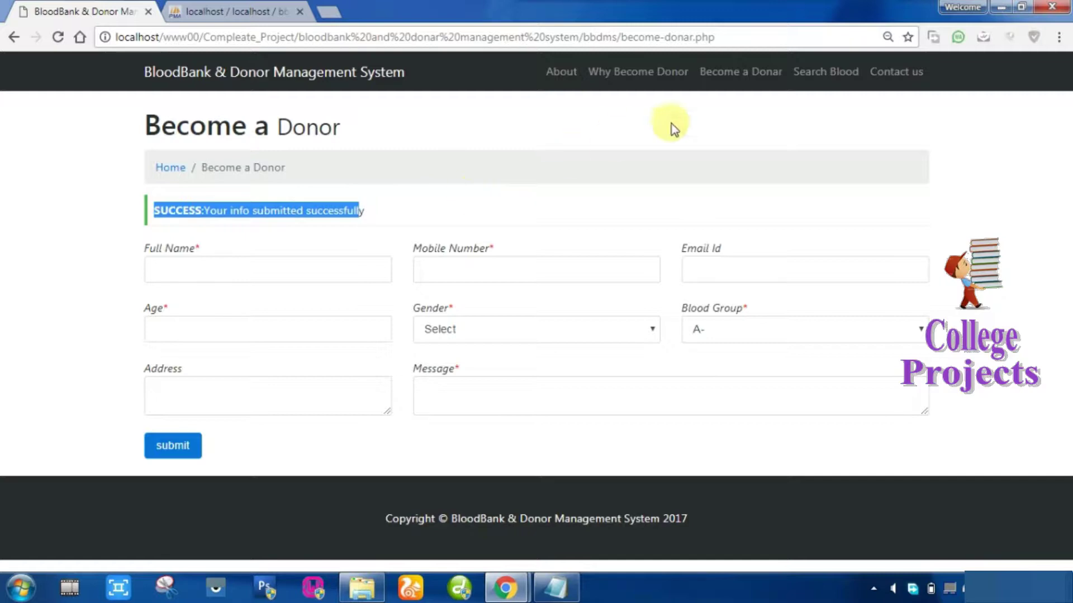
left_click(826, 73)
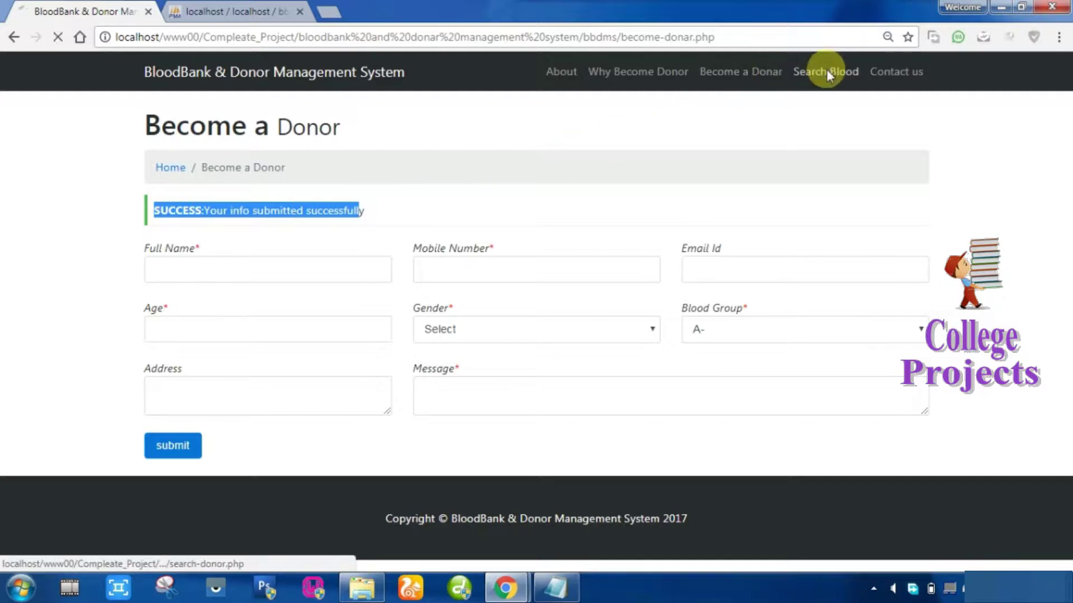
Run a donor search with blood group AB+ and location palani.
left_click(208, 224)
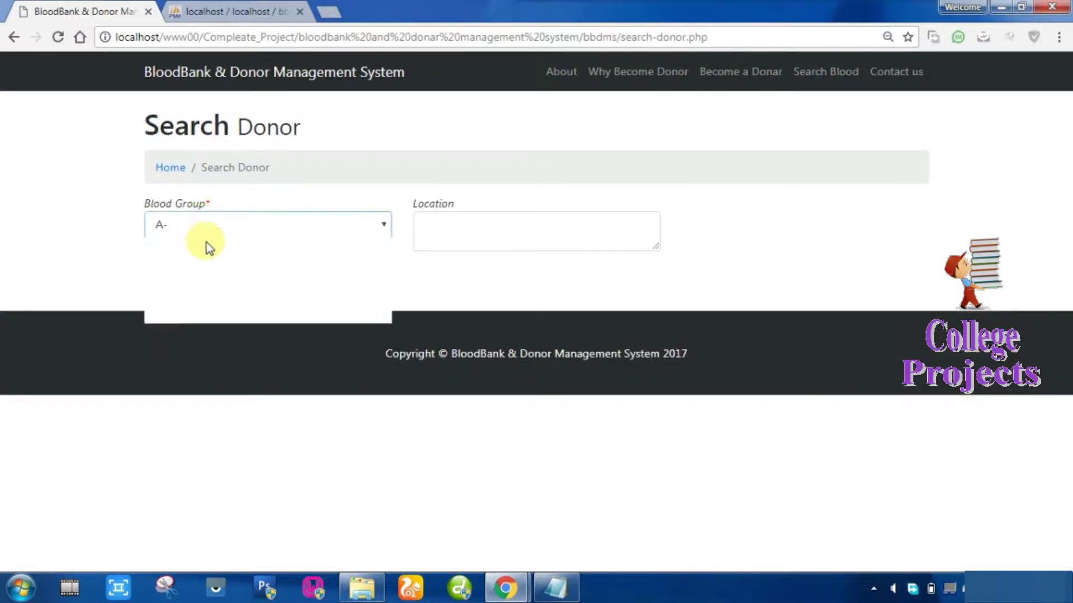
left_click(196, 315)
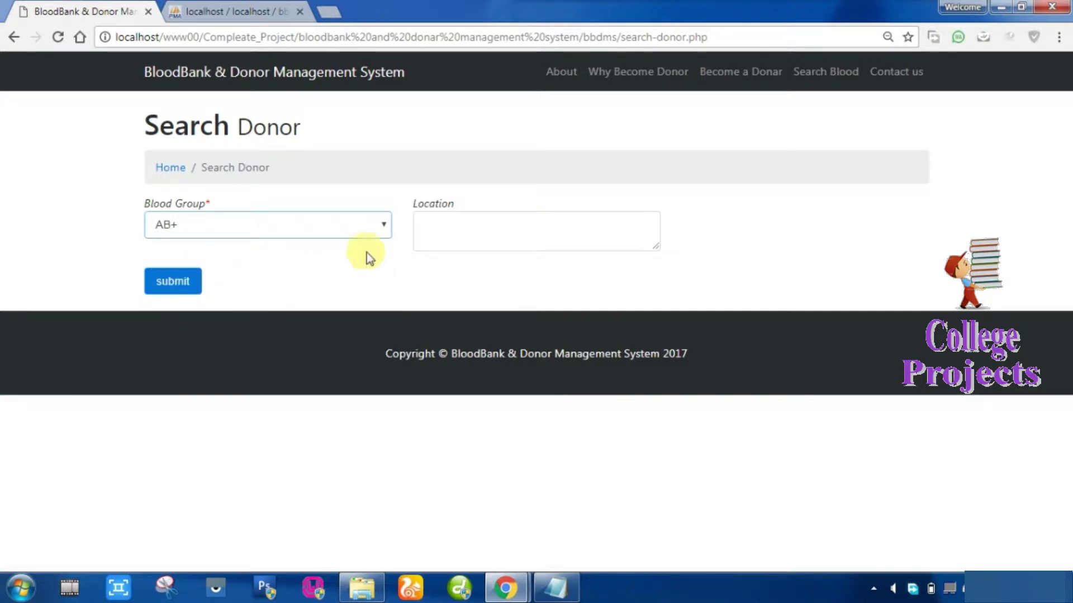
left_click(468, 217)
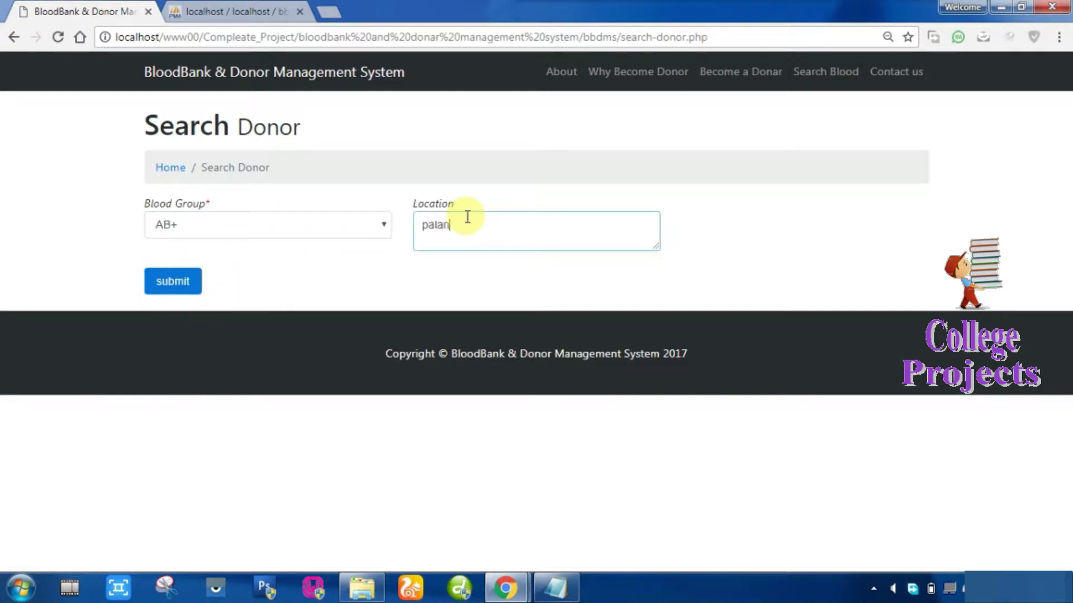
type("palani")
left_click(170, 281)
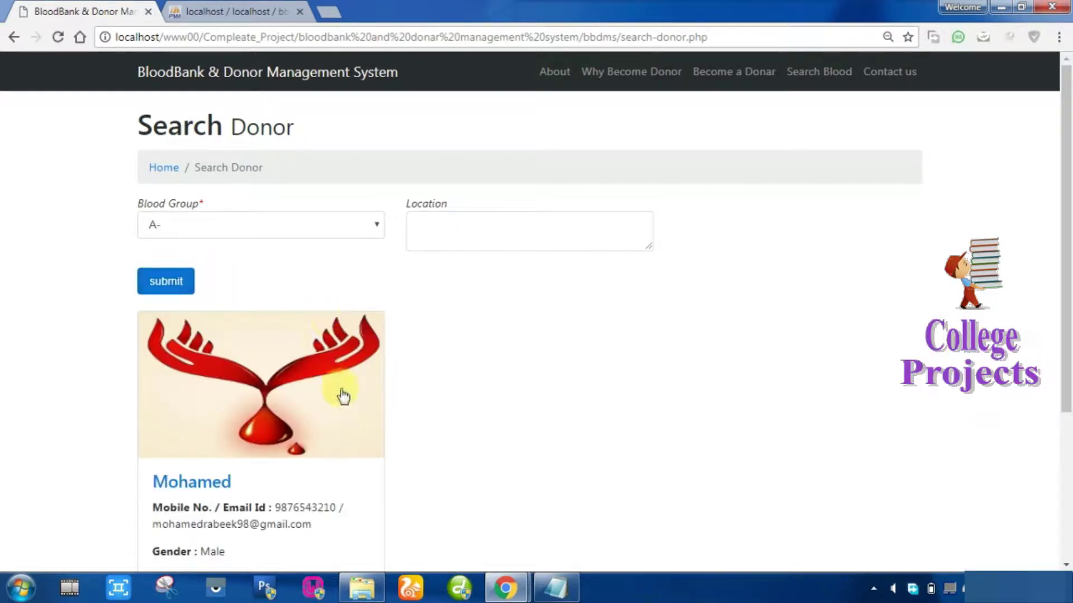
Inspect the found donor's card, highlighting its contact, gender, address and message details.
scroll(341, 395, "down", 1)
scroll(342, 398, "down", 2)
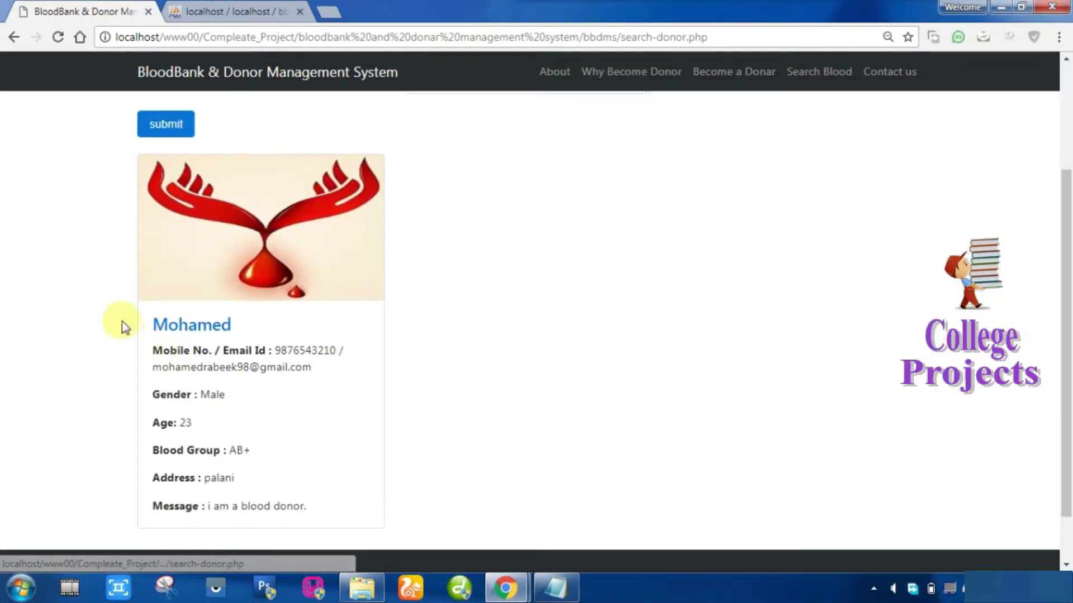
left_click(188, 331)
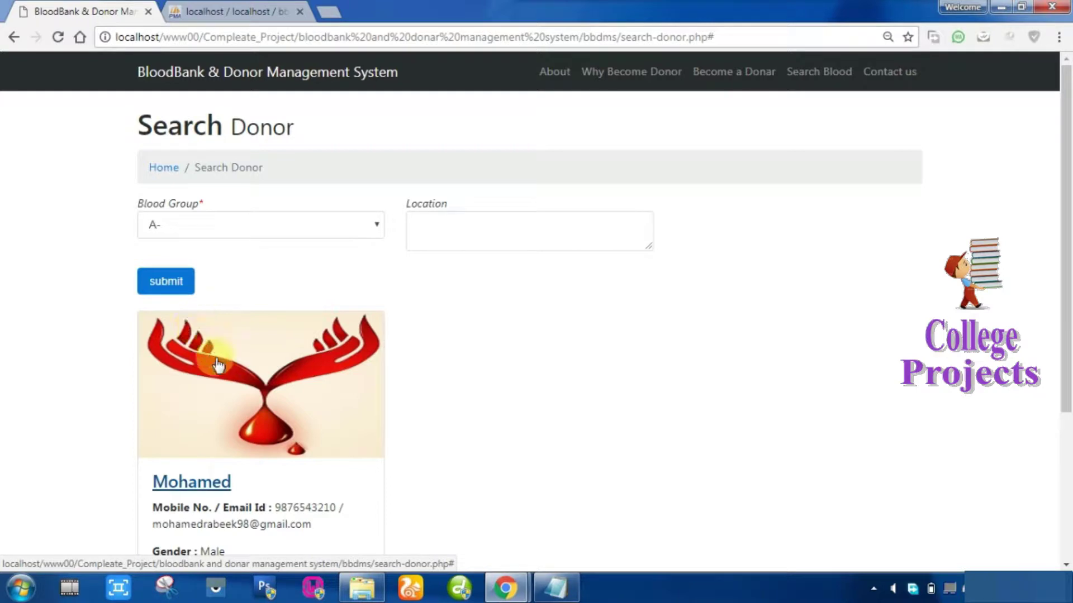
scroll(223, 394, "down", 3)
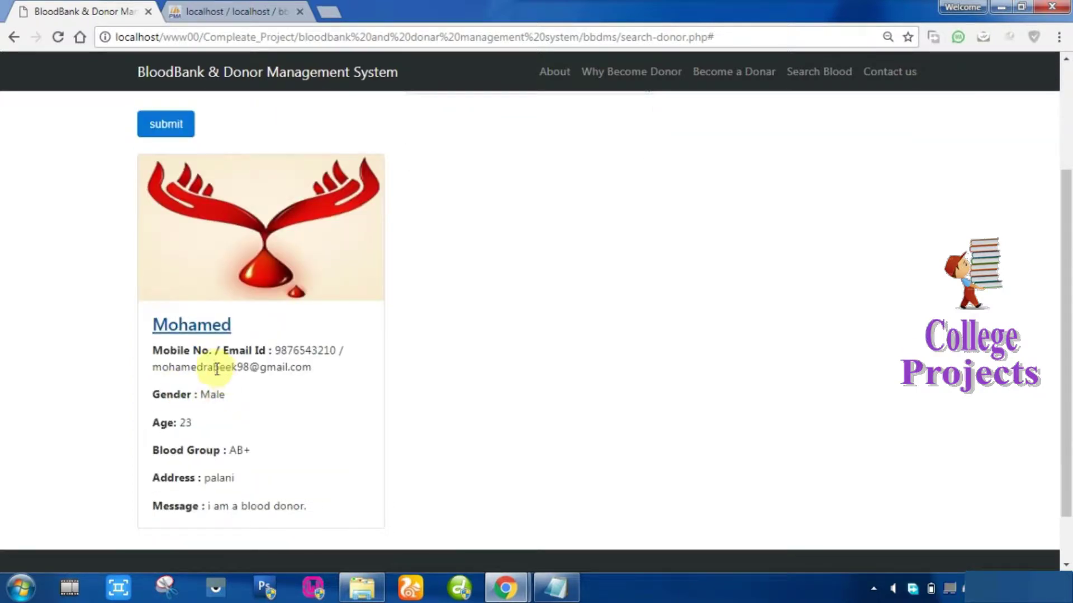
scroll(213, 369, "up", 3)
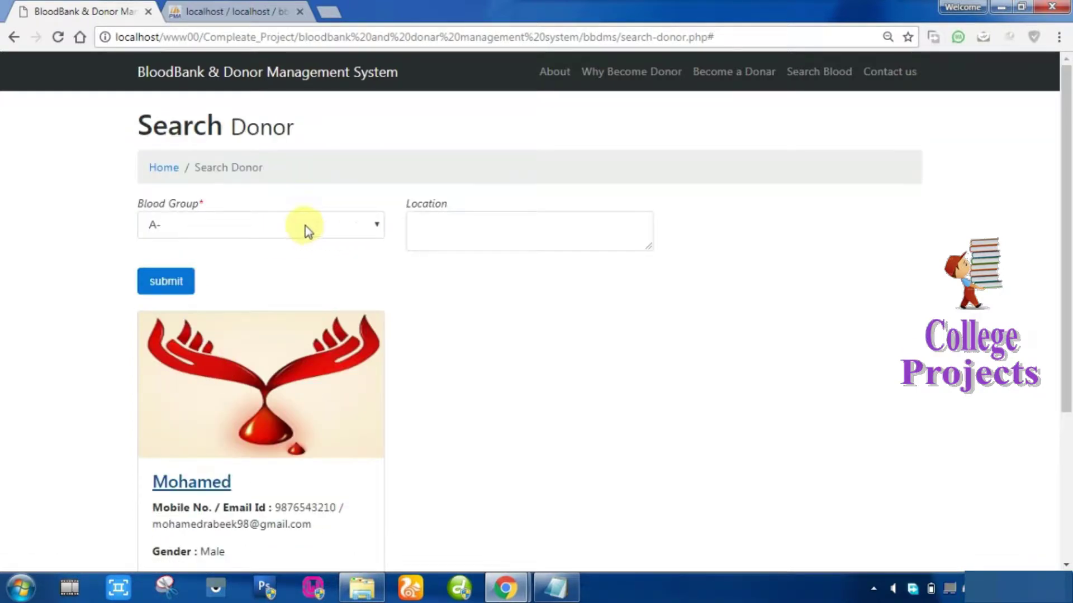
scroll(211, 350, "down", 4)
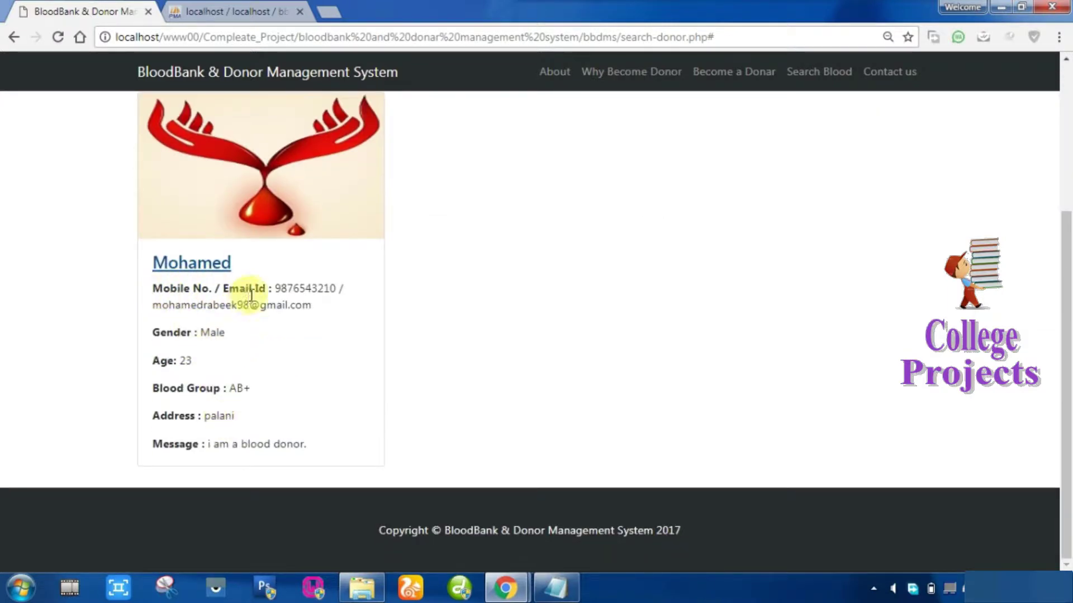
left_click_drag(275, 289, 318, 290)
left_click_drag(192, 305, 258, 305)
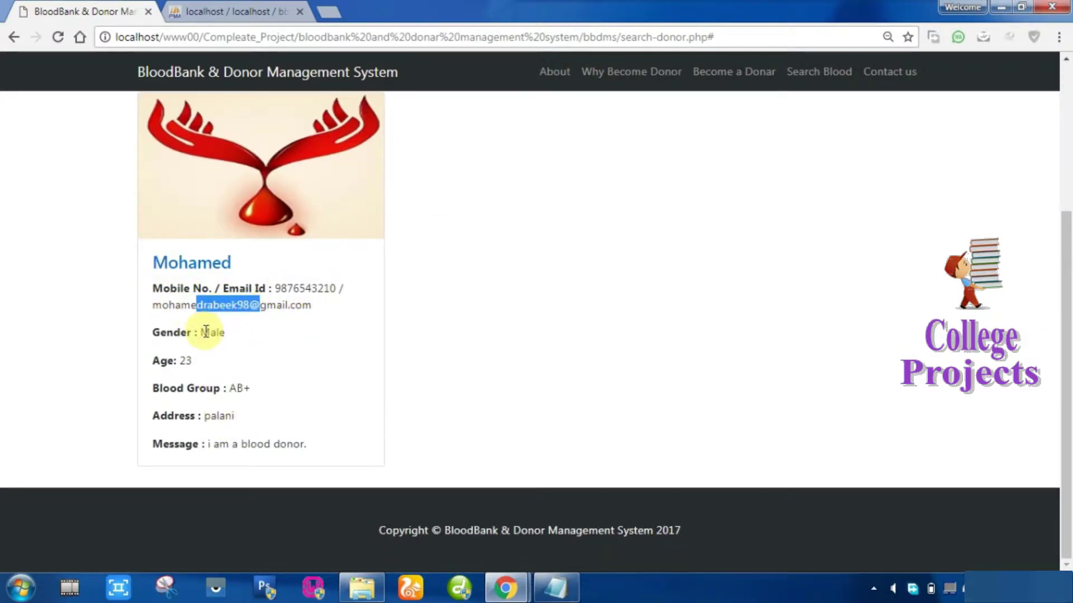
left_click_drag(200, 332, 224, 332)
left_click_drag(167, 415, 218, 446)
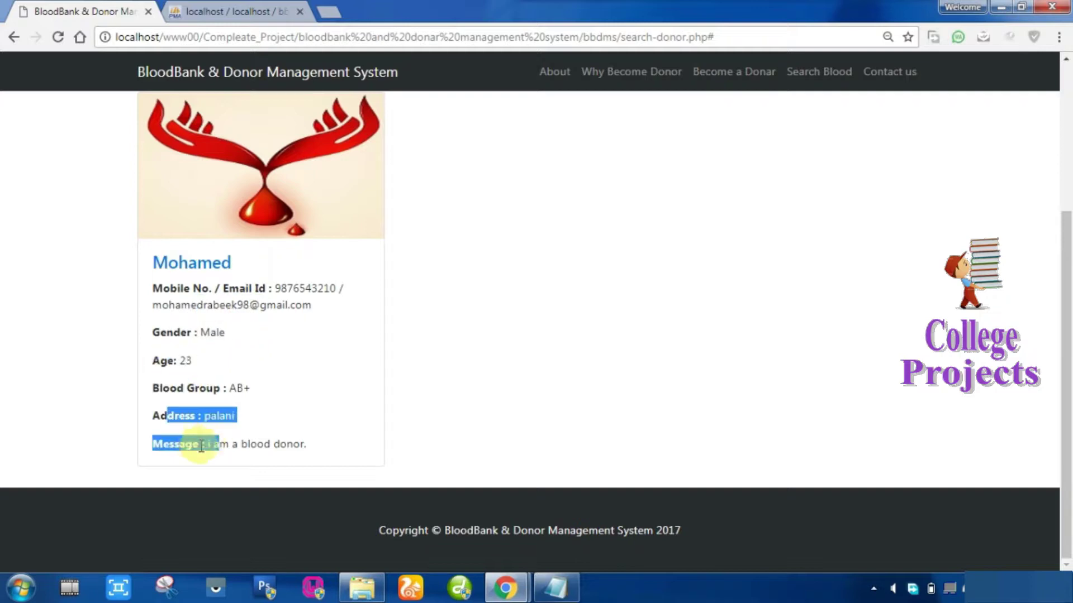
left_click(296, 460)
Search again with blood group AB- and scroll through the two resulting donor cards.
scroll(300, 451, "up", 5)
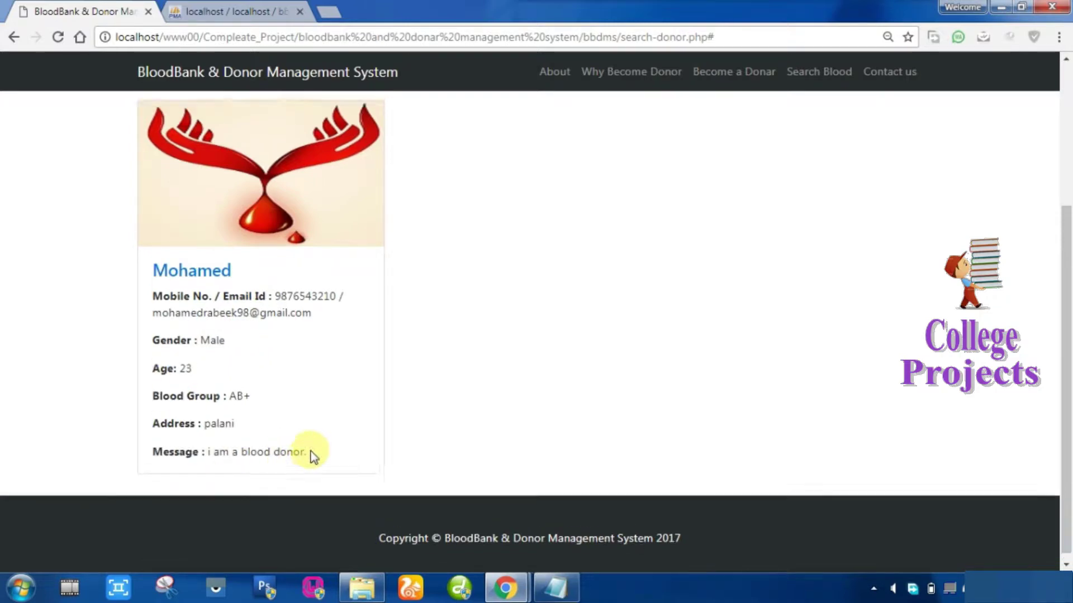
left_click(276, 232)
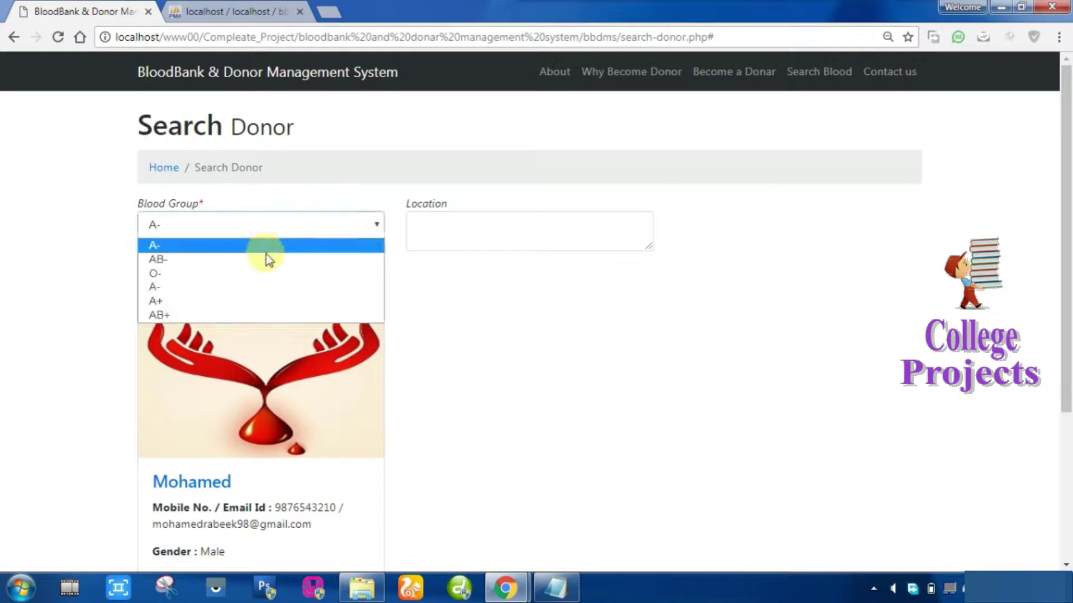
left_click(268, 257)
left_click(168, 285)
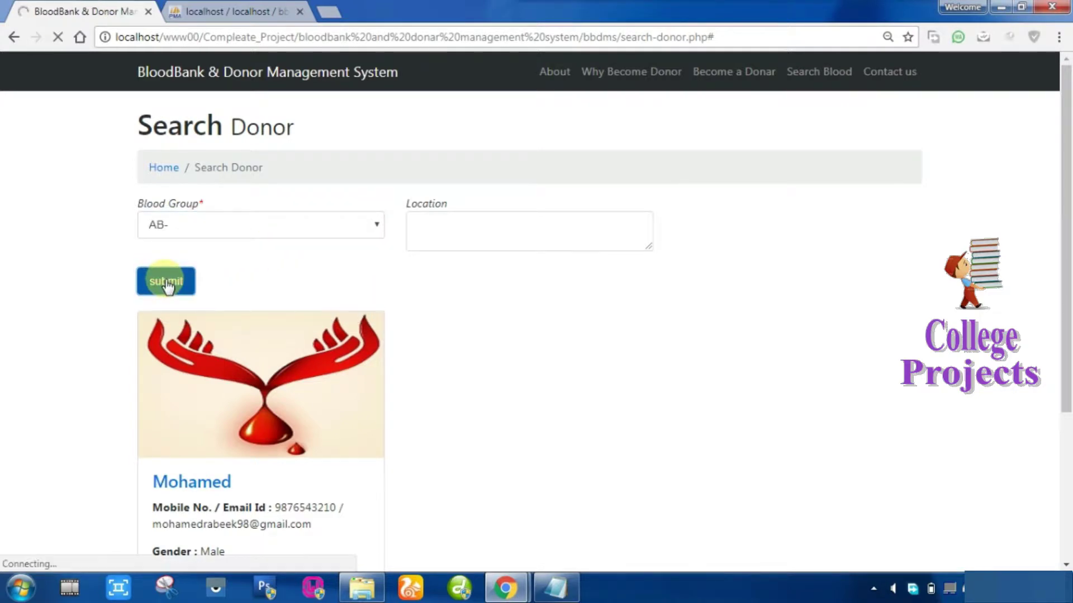
scroll(469, 362, "down", 2)
scroll(471, 365, "down", 3)
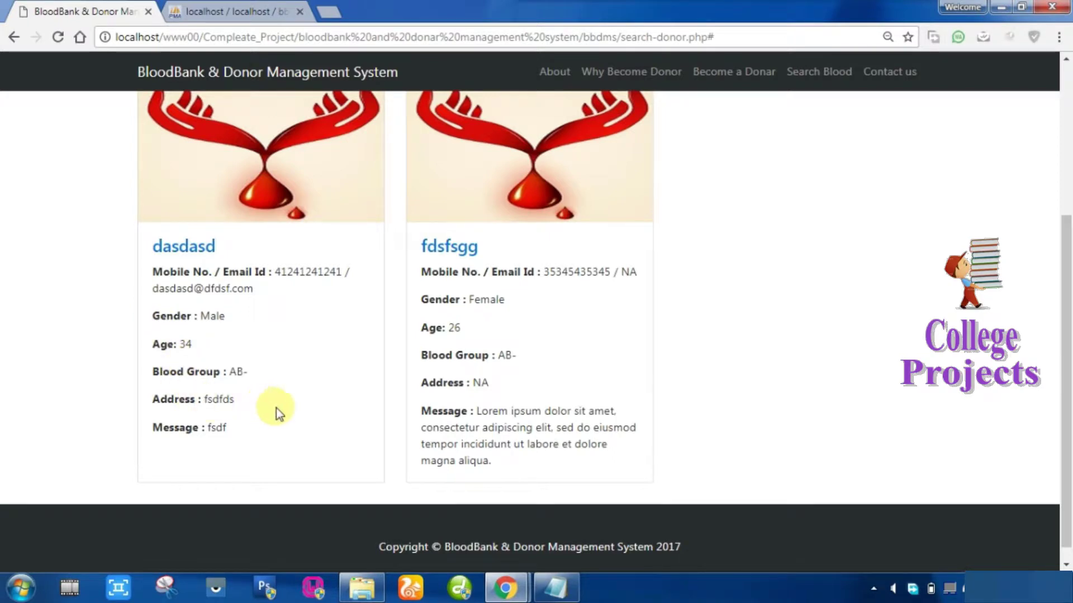
scroll(577, 413, "up", 1)
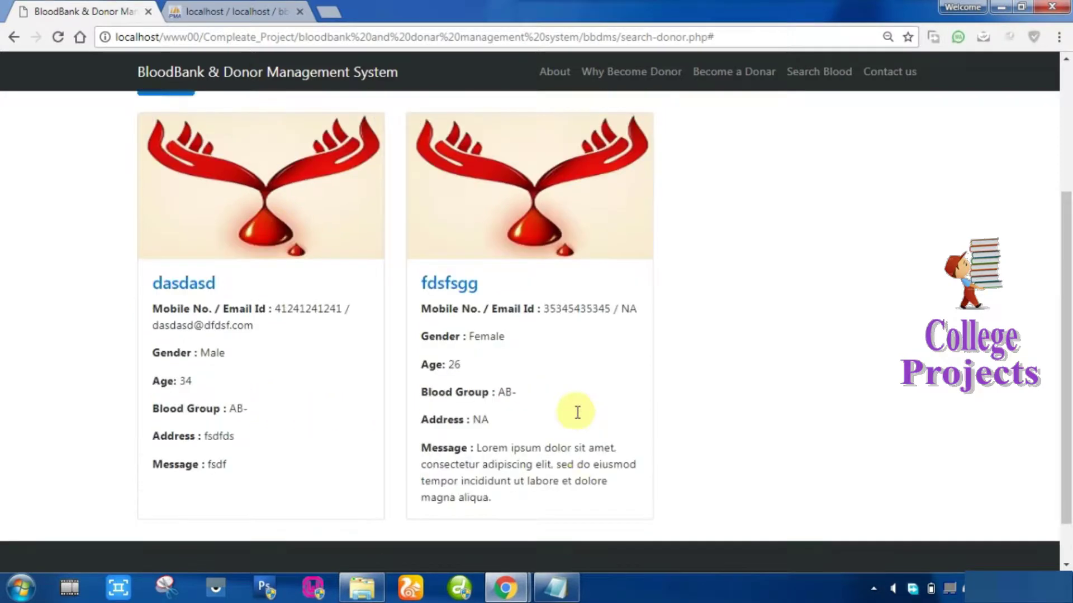
scroll(577, 412, "up", 4)
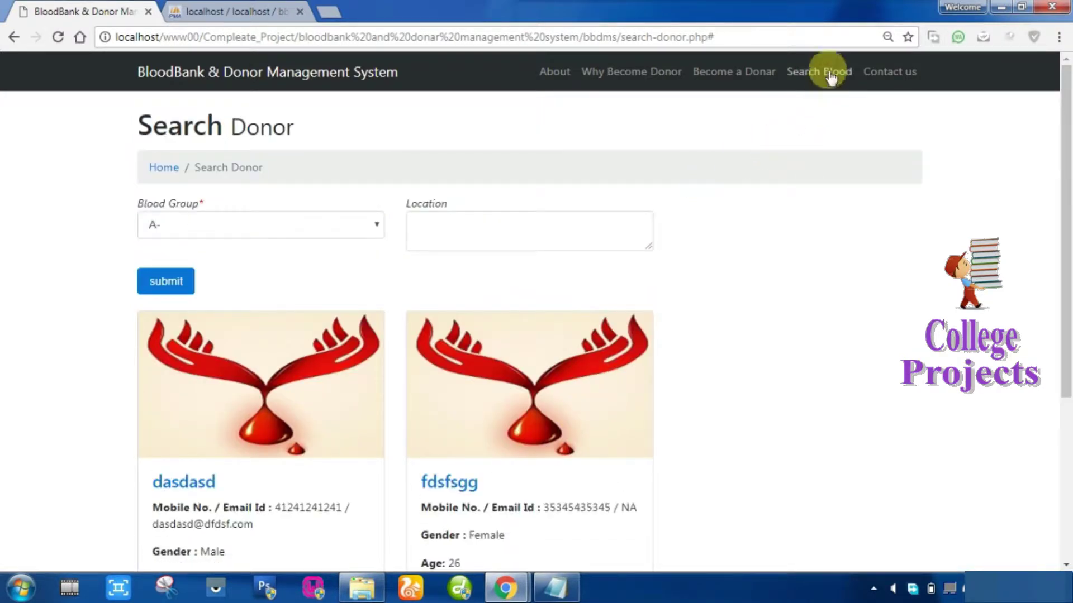
On the Contact us page, enter the full name and autofill the phone number.
left_click(907, 71)
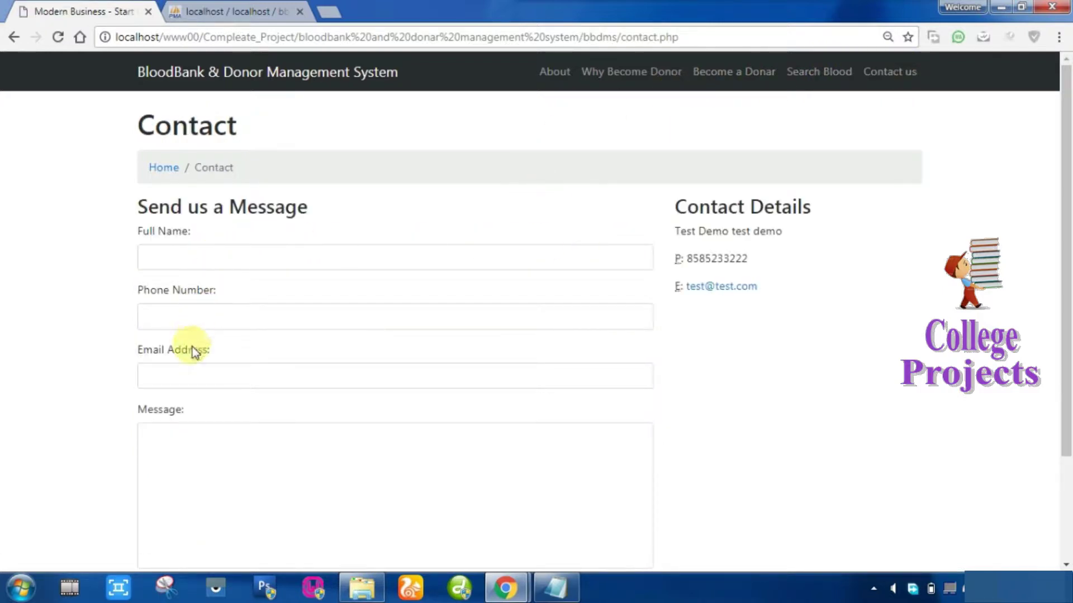
left_click(185, 264)
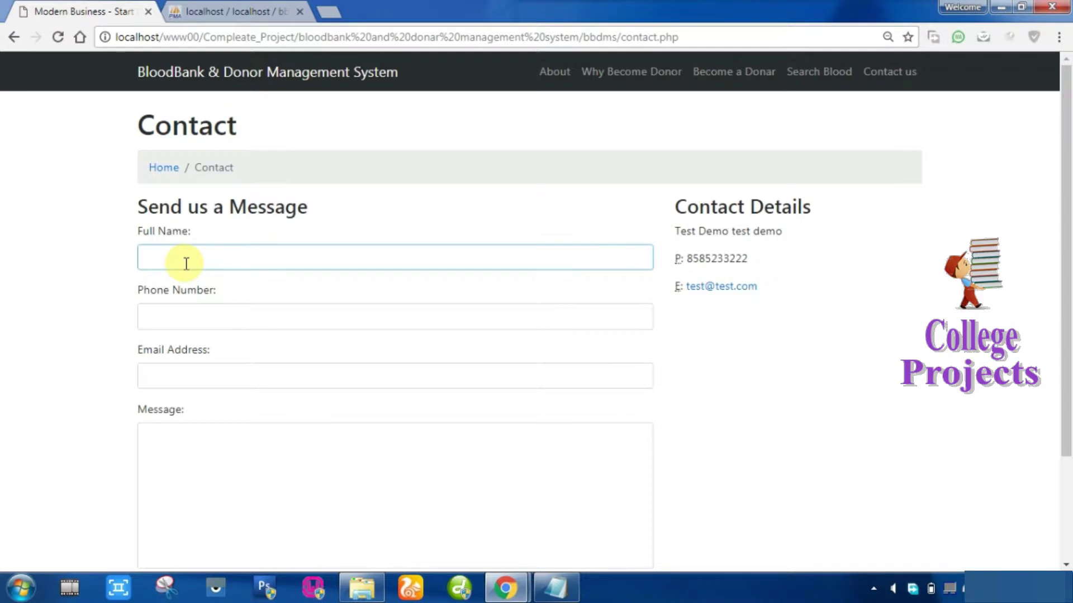
type("mohamed")
key("Tab")
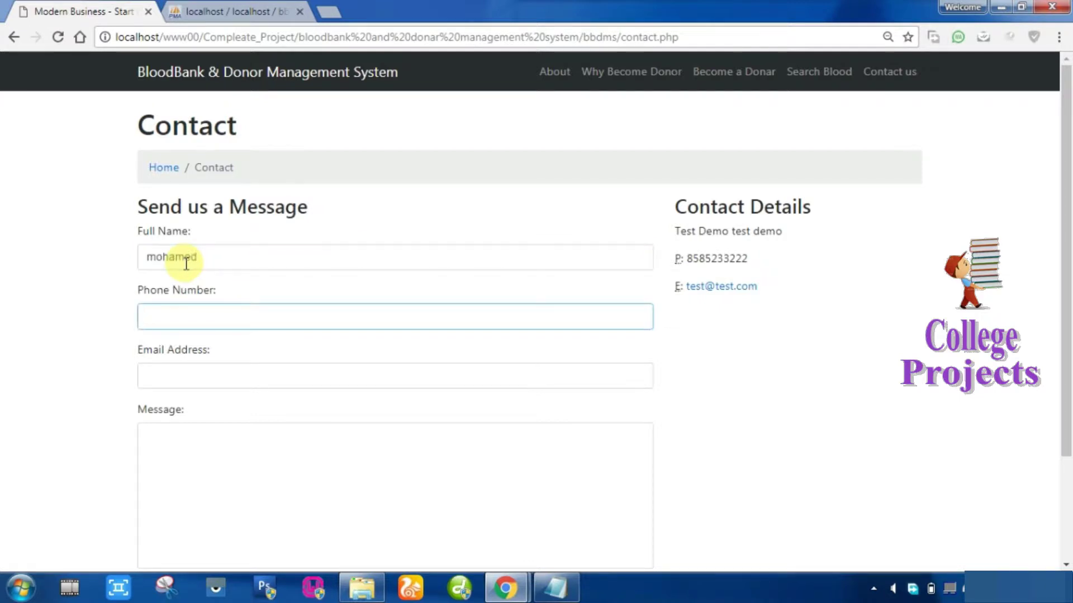
type("987654")
key("Down")
key("Return")
Autofill the e-mail address, write 'sample message content', send it, and highlight the Query Sent confirmation.
key("Tab")
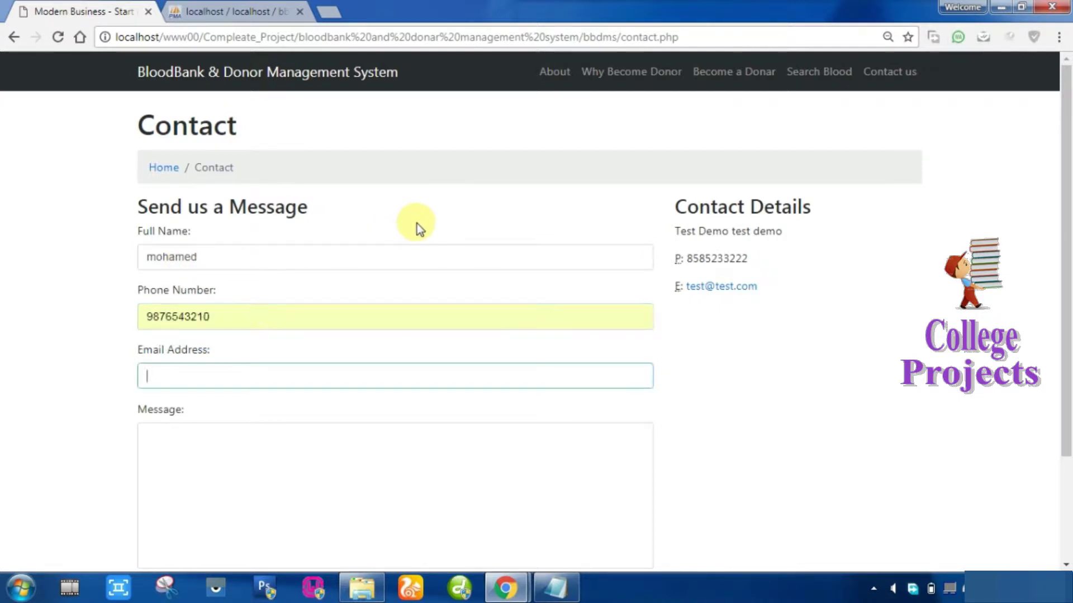
type("mo")
key("Down")
key("Return")
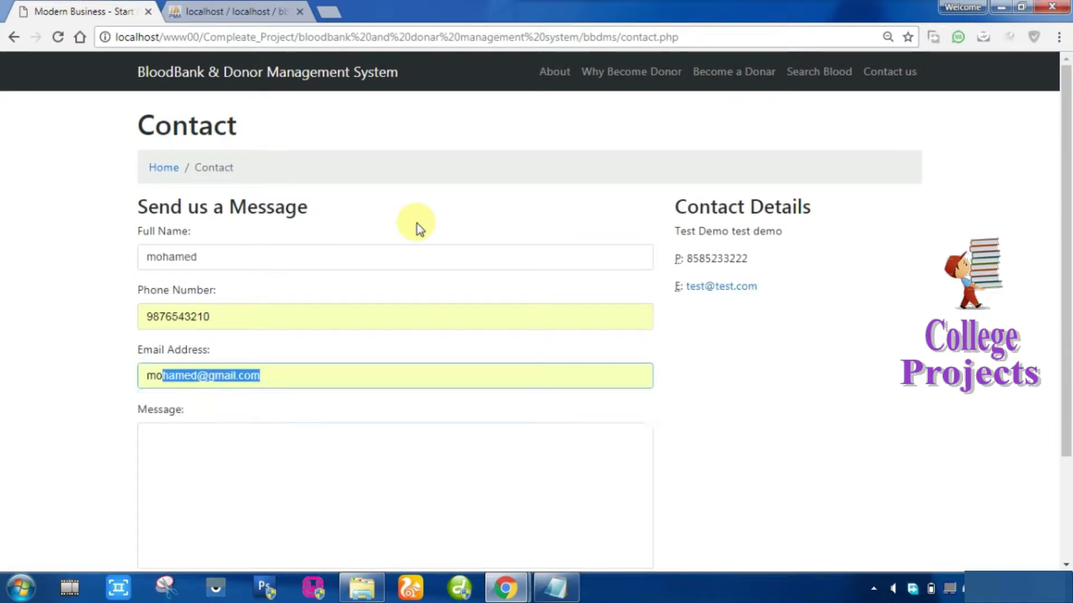
key("Tab")
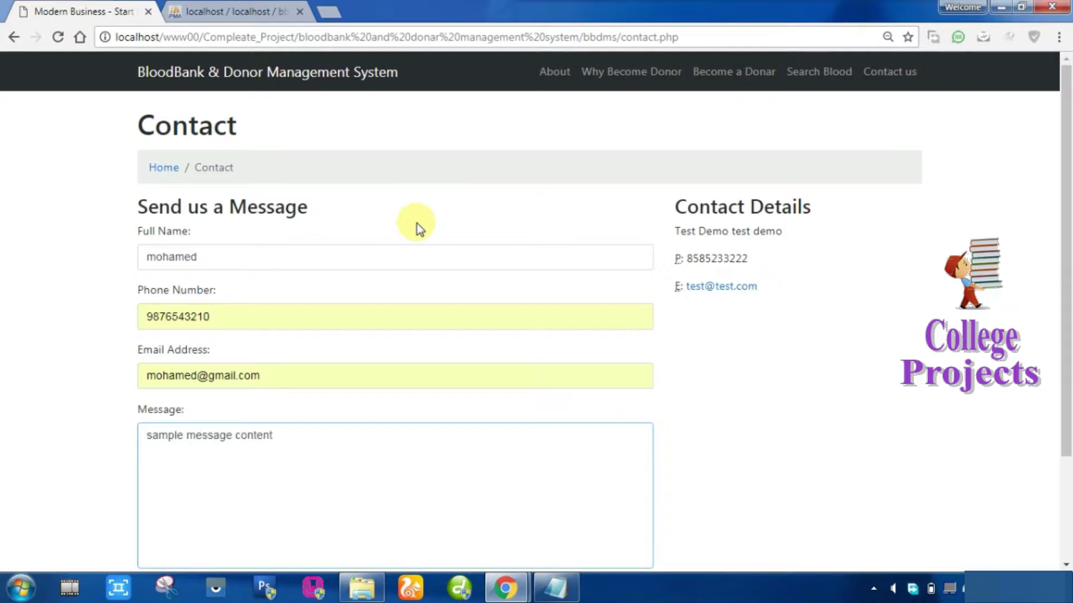
scroll(391, 287, "down", 3)
left_click(171, 461)
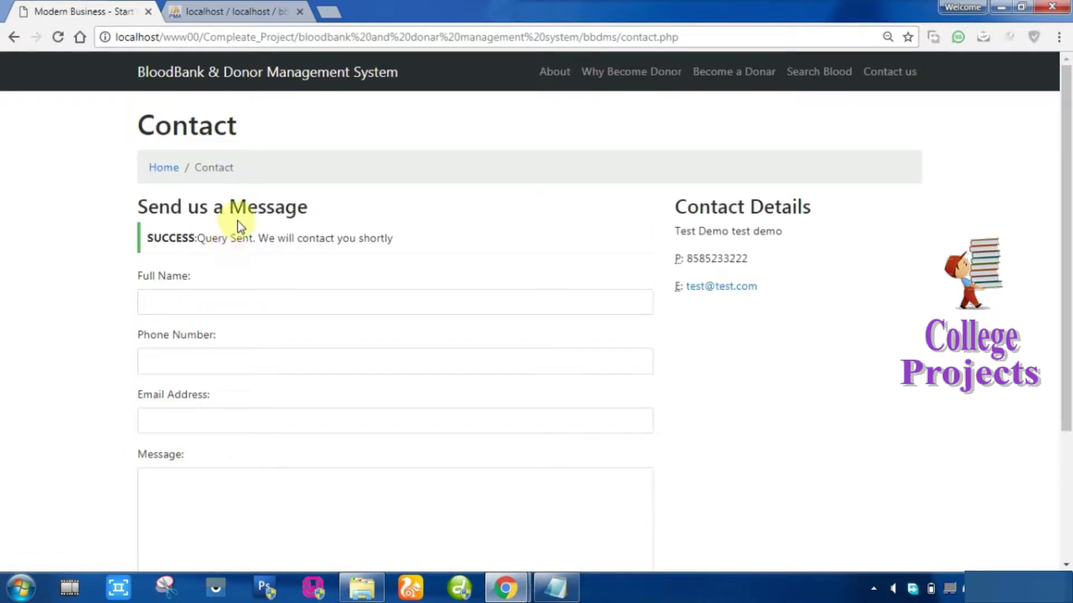
left_click_drag(148, 238, 401, 252)
scroll(529, 347, "down", 3)
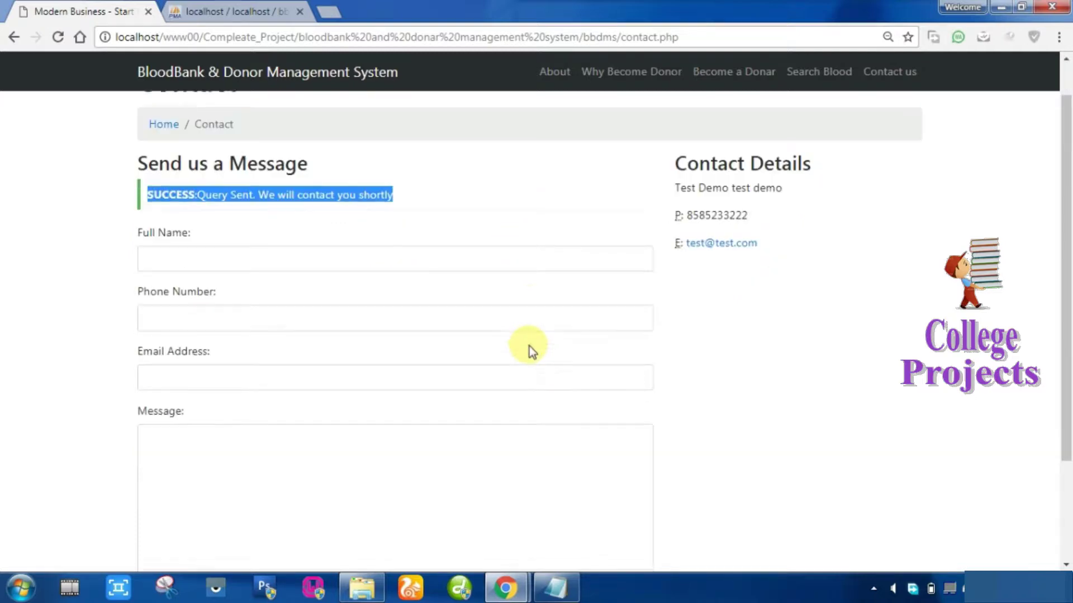
In Explorer, go back to the project folder, select the admin folder, then return to the browser.
left_click(378, 591)
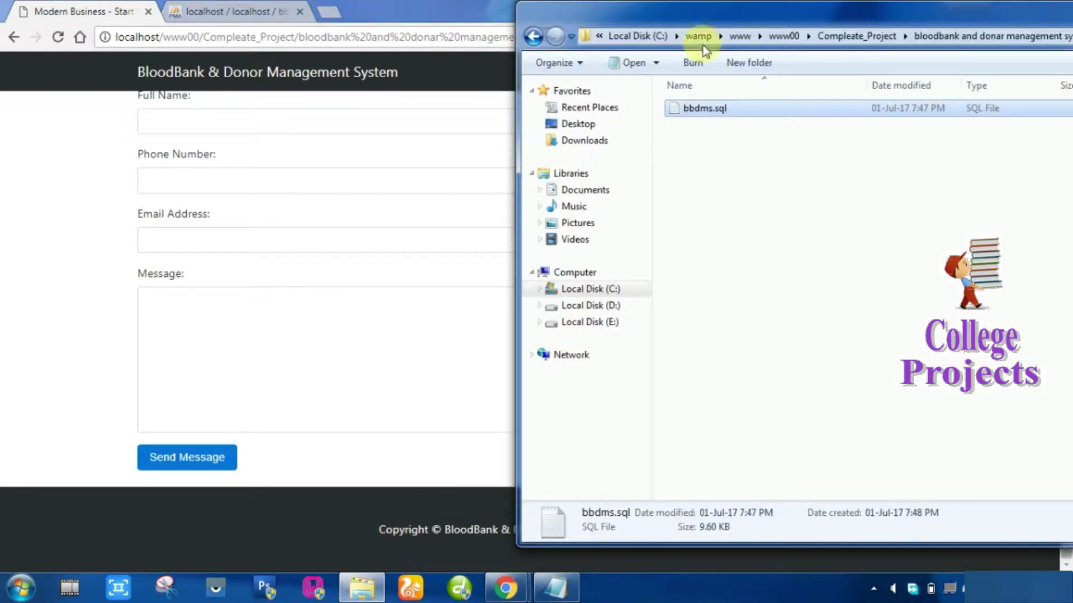
left_click(533, 39)
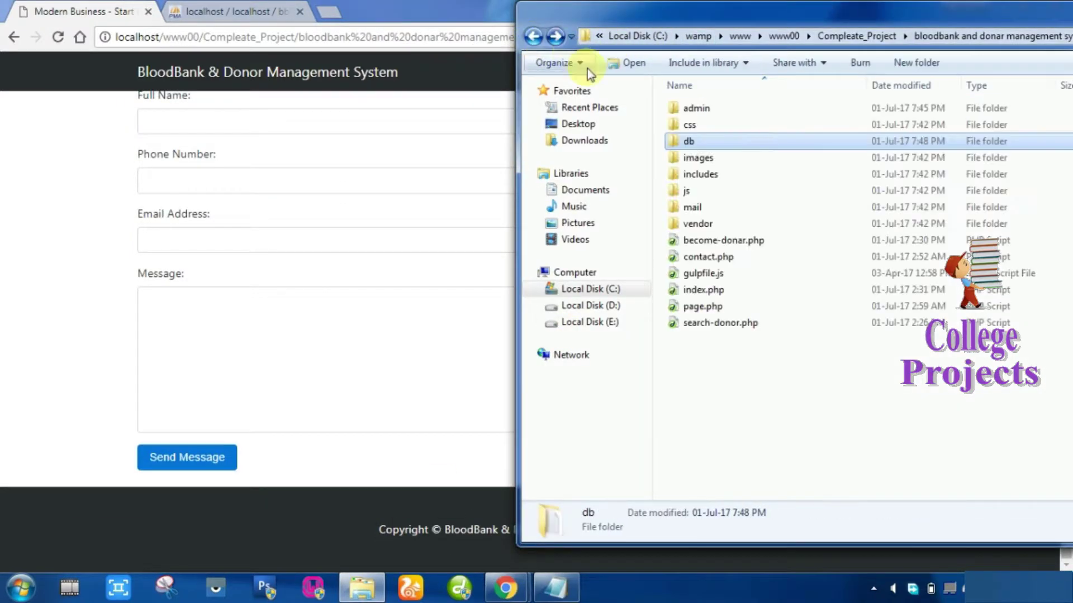
left_click(702, 110)
left_click(705, 108)
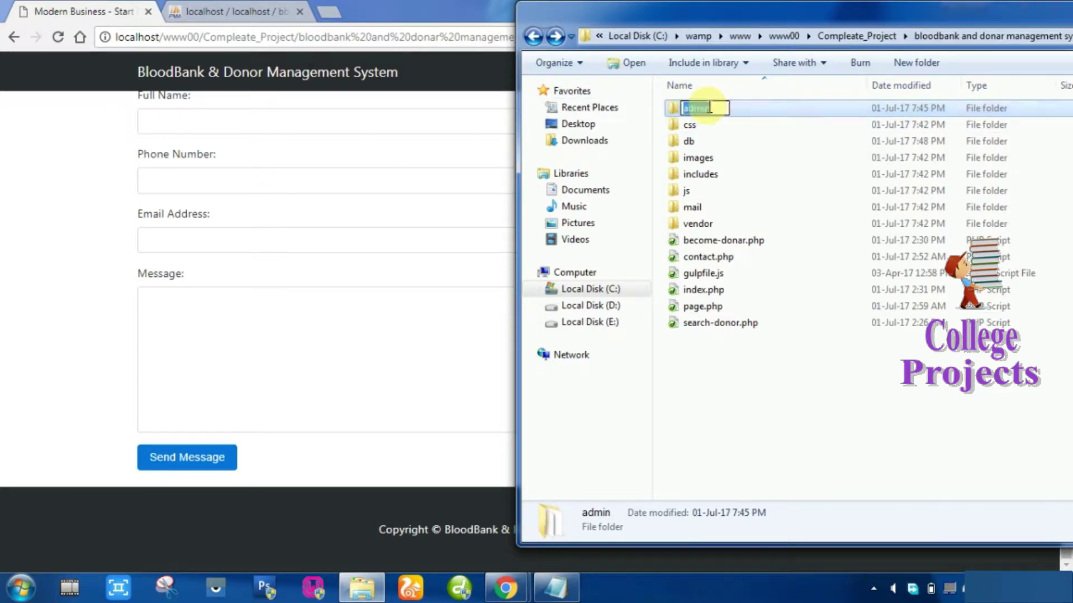
left_click(459, 50)
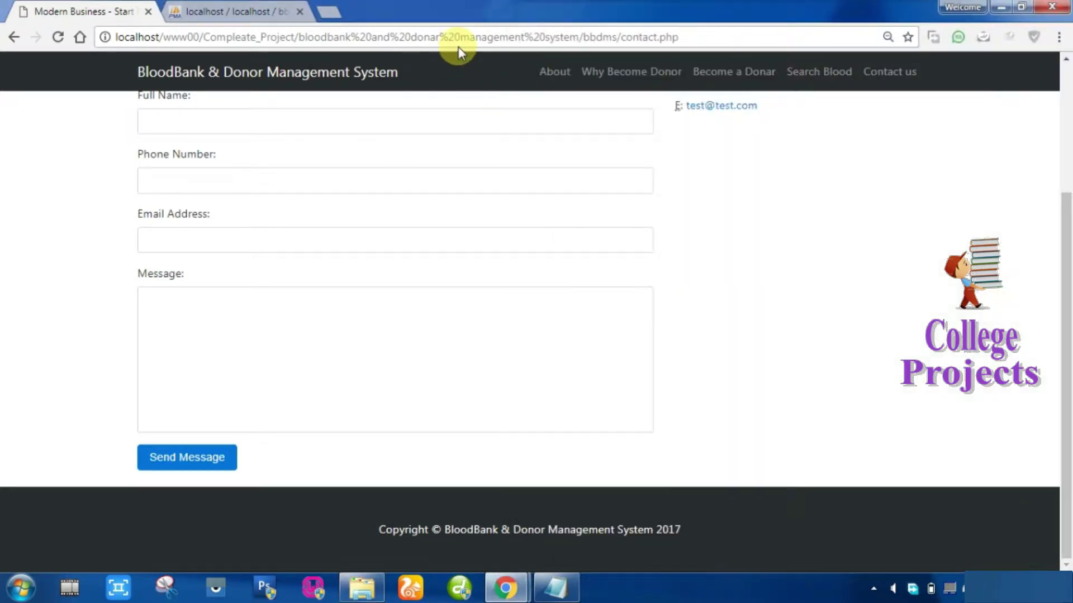
Add the line 'now we login as admin mode.' below the title in Notepad.
mouse_move(556, 587)
left_click(551, 517)
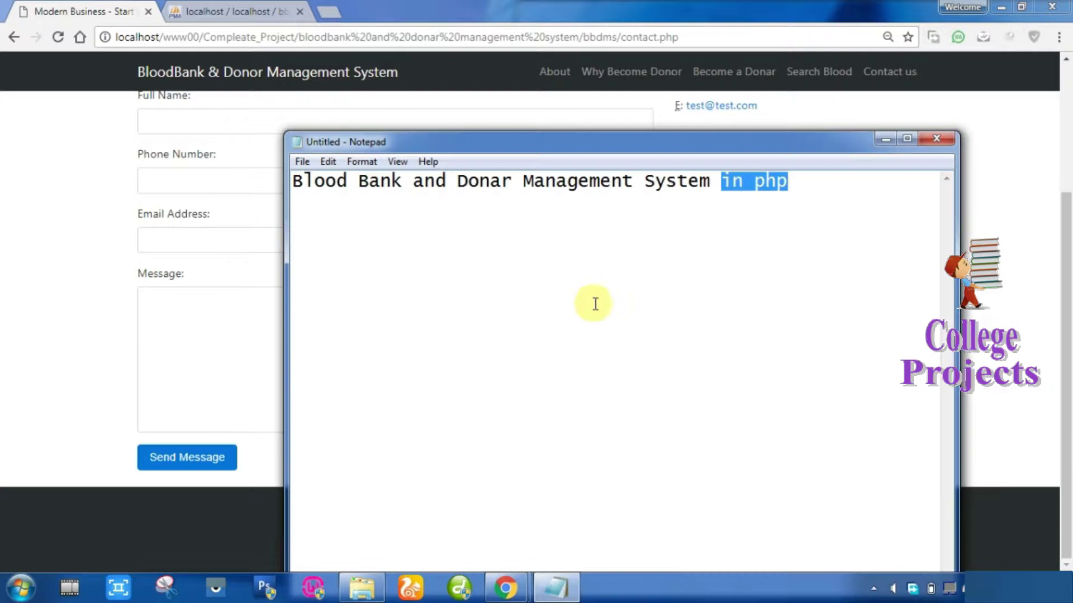
left_click(827, 190)
key("Return")
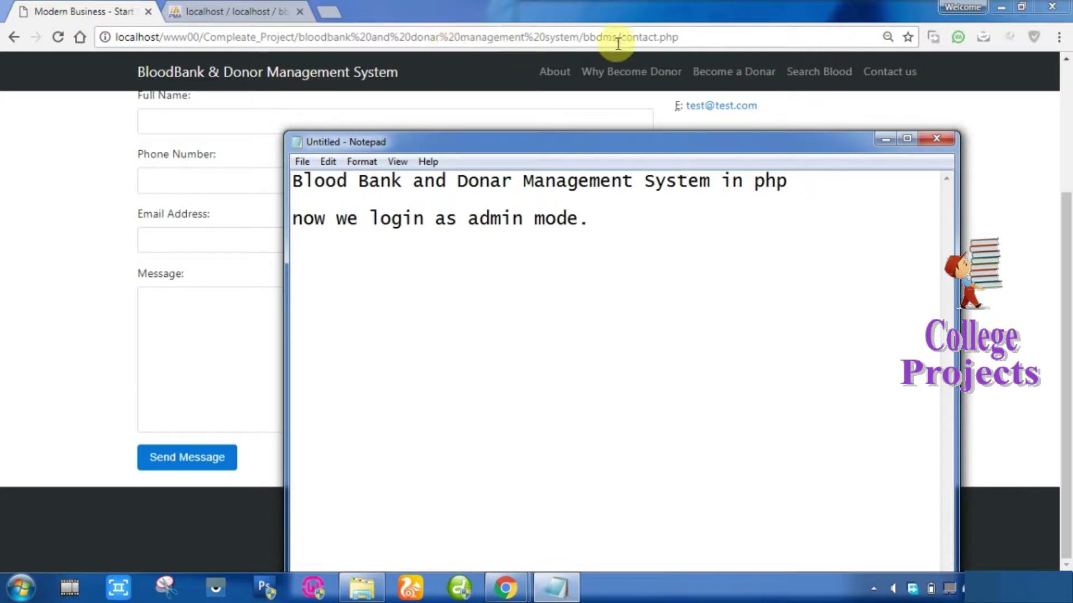
Back in Chrome, select contact.php at the end of the page address.
left_click(643, 46)
left_click(642, 39)
left_click(611, 39)
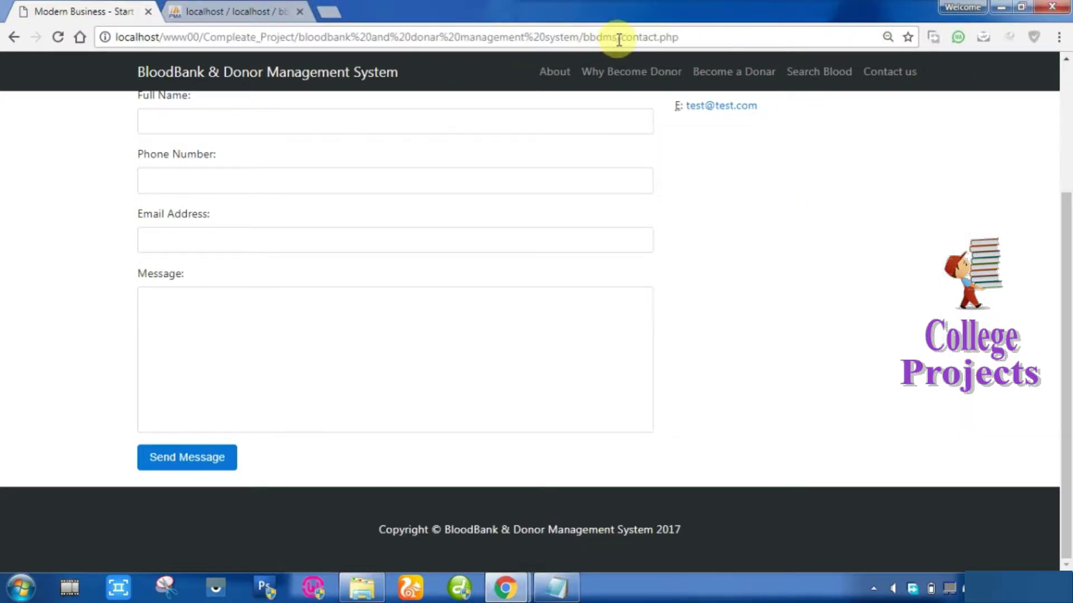
left_click_drag(624, 39, 788, 48)
Load the bbdms/admin sign-in page, then view the bbdms admin table in phpMyAdmin.
type("admin")
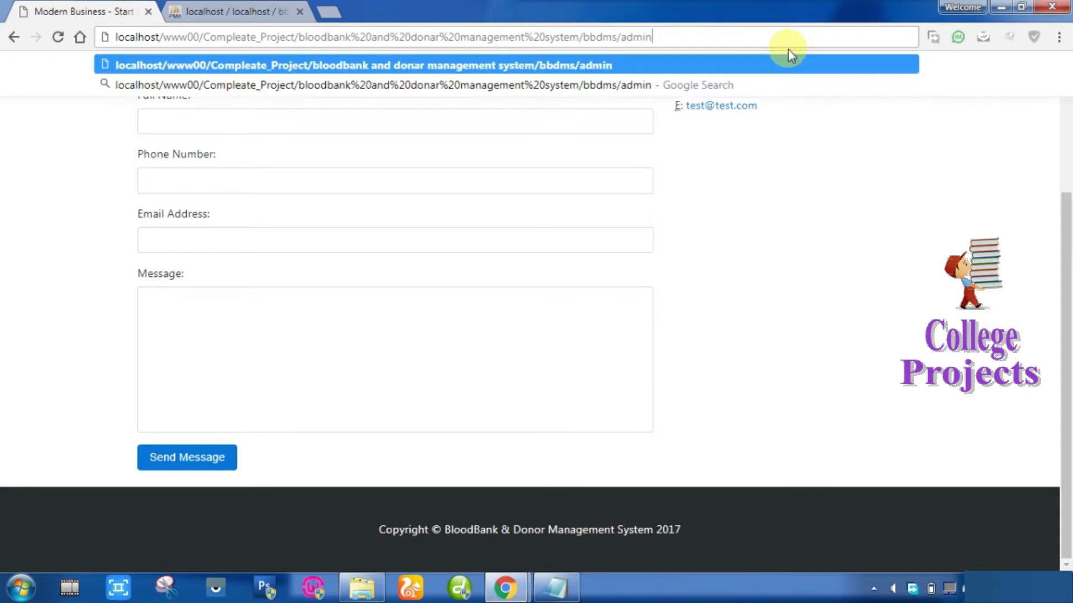
key("Return")
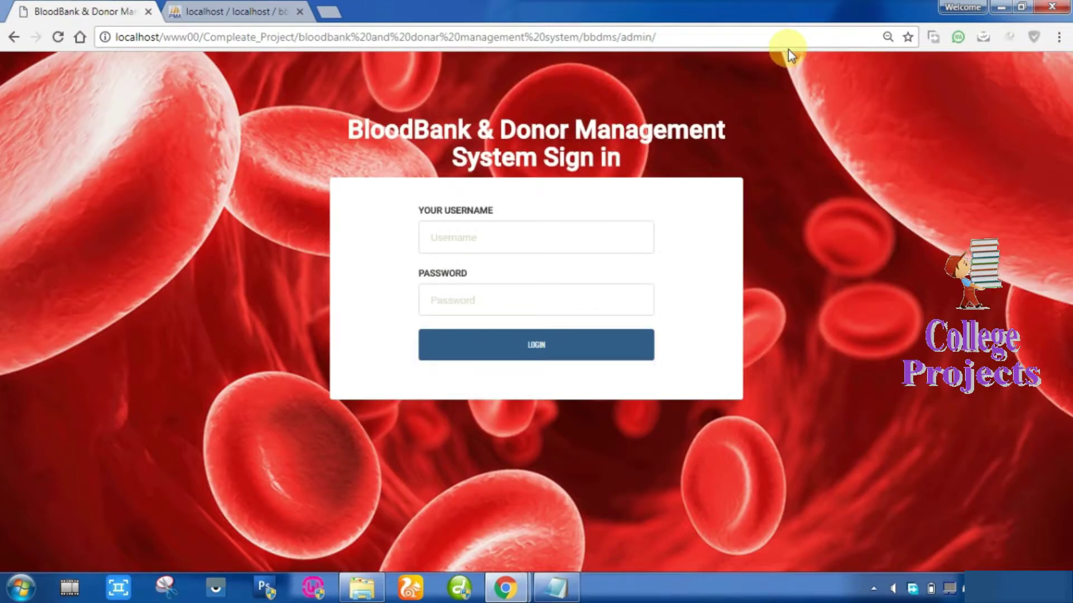
left_click(244, 7)
left_click(22, 169)
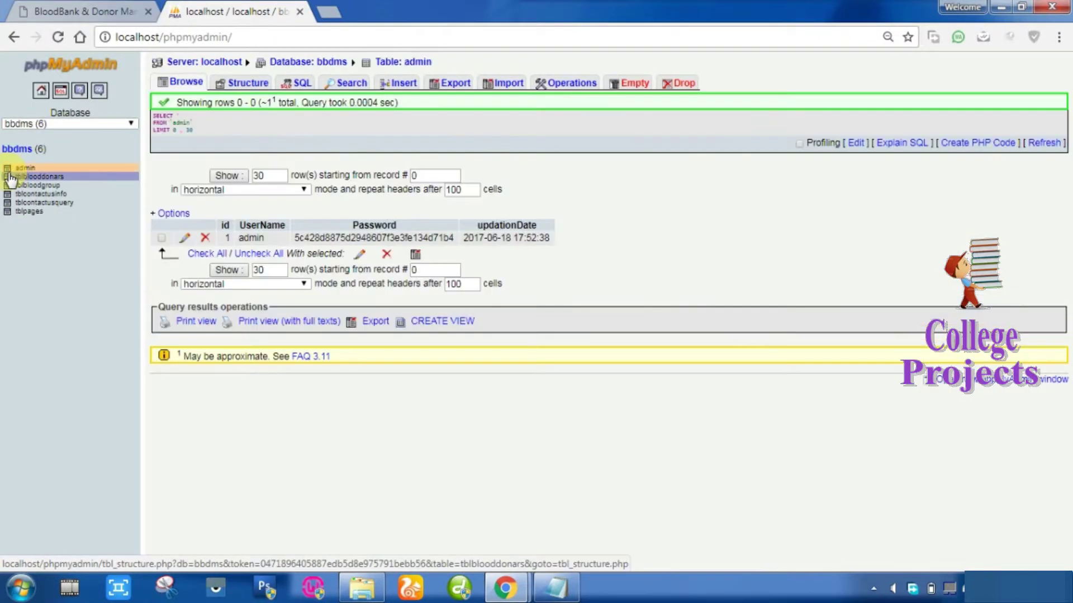
left_click(163, 237)
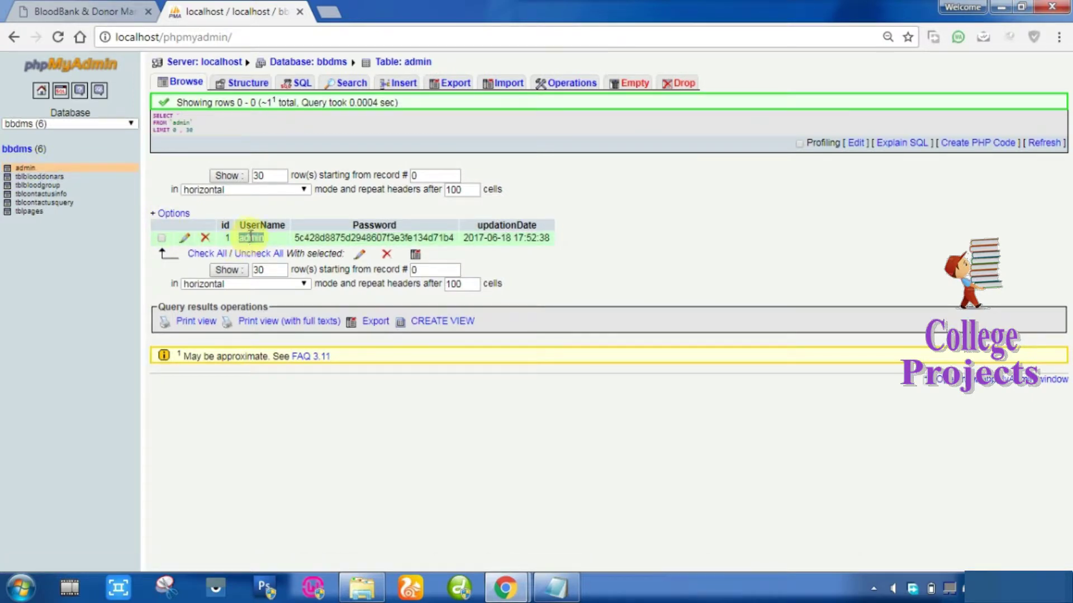
left_click(112, 10)
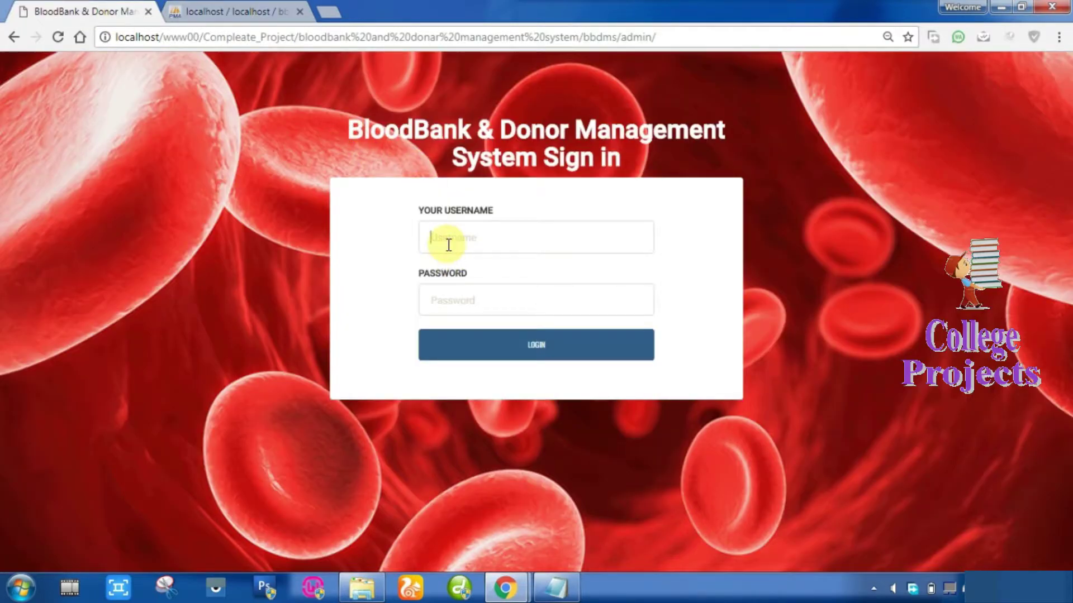
type("admin")
left_click(467, 296)
type("admin")
left_click(545, 349)
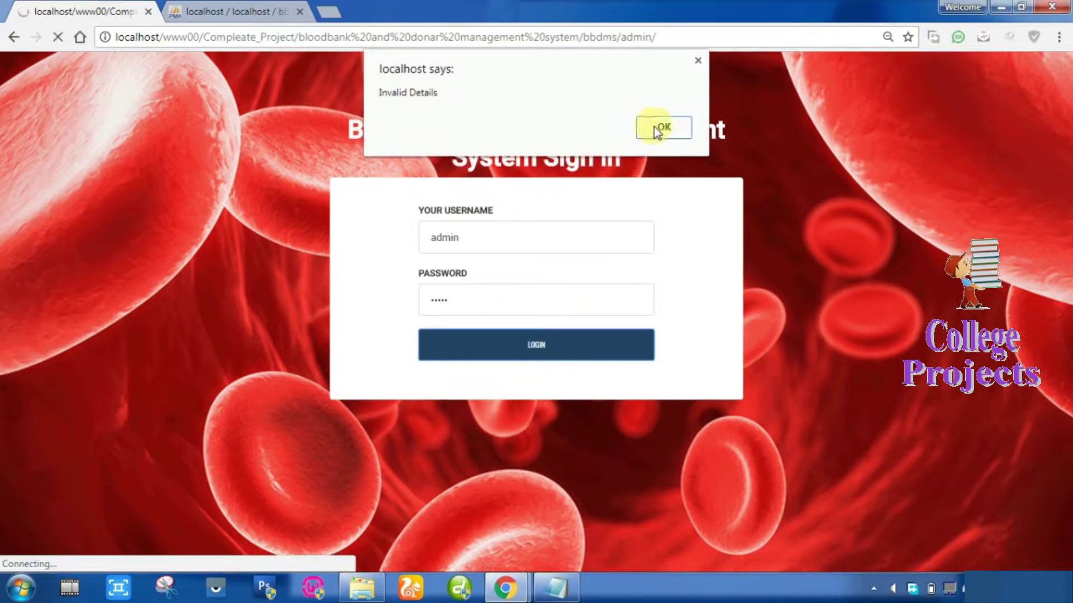
Dismiss the 'Invalid Details' alert and select the admin's stored password hash in phpMyAdmin.
left_click(662, 128)
left_click(234, 11)
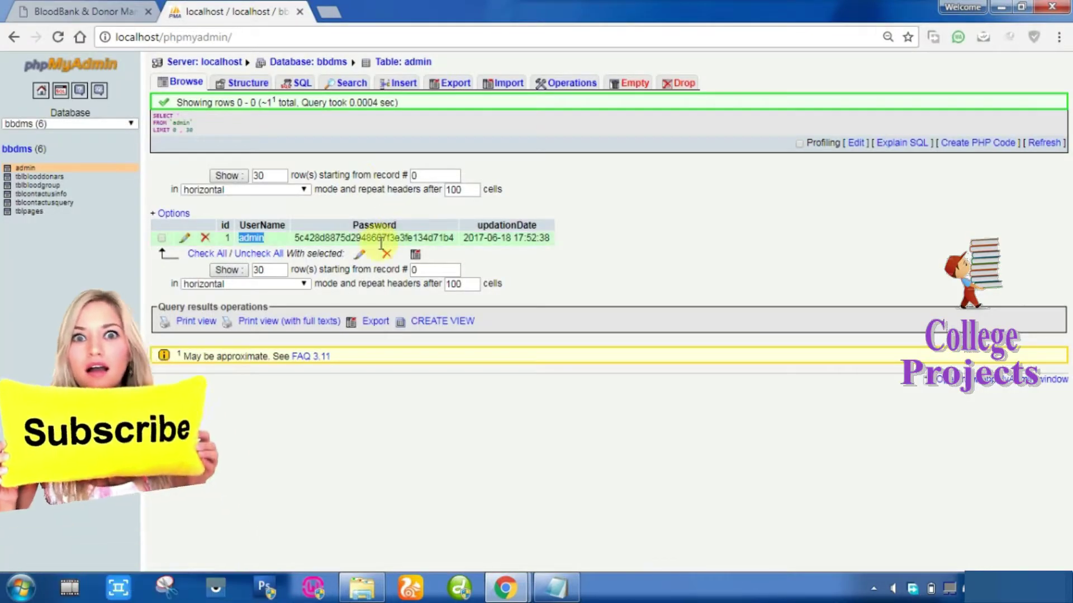
double_click(378, 238)
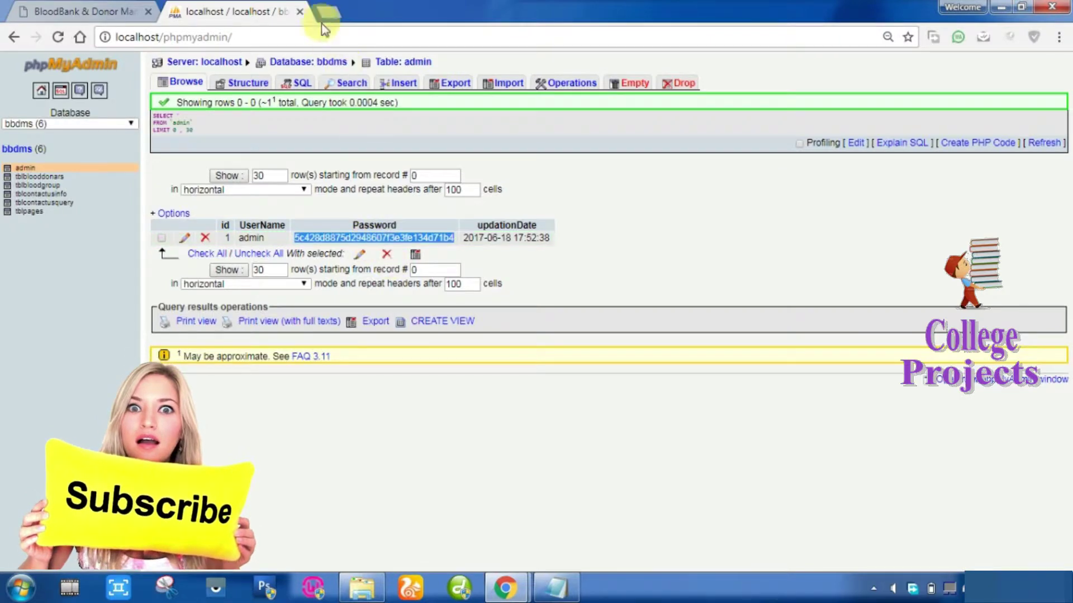
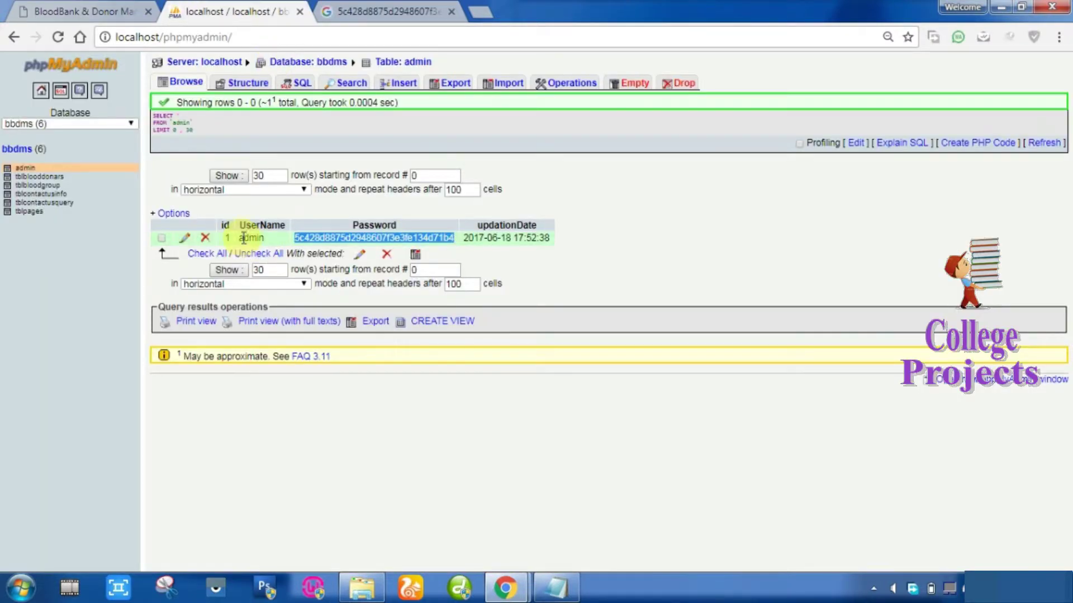
Select the 'admin' username in the admin table and return to the BloodBank sign-in page.
double_click(251, 239)
left_click(73, 9)
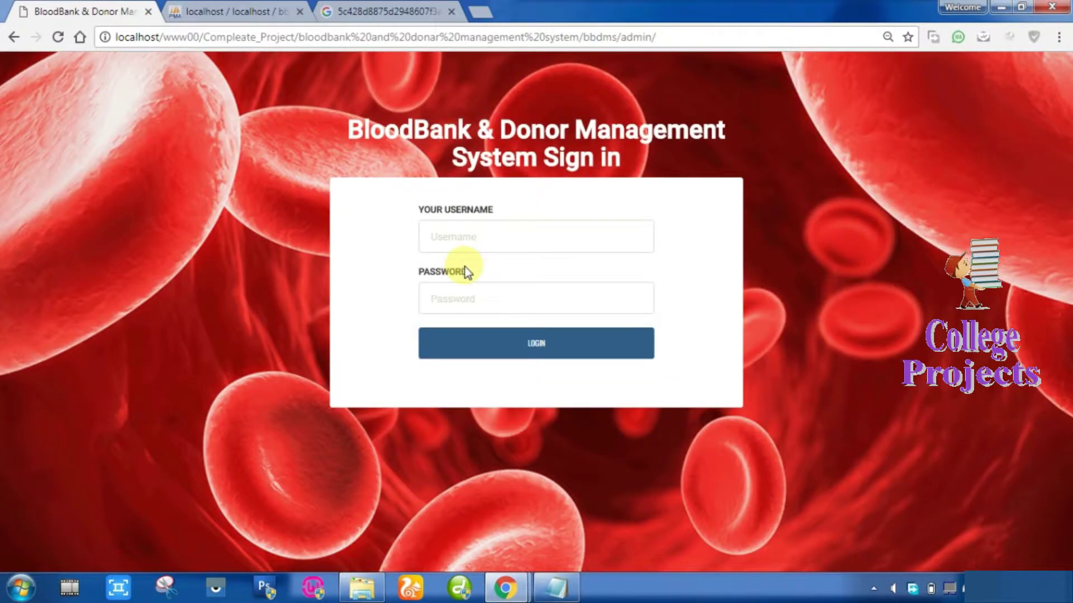
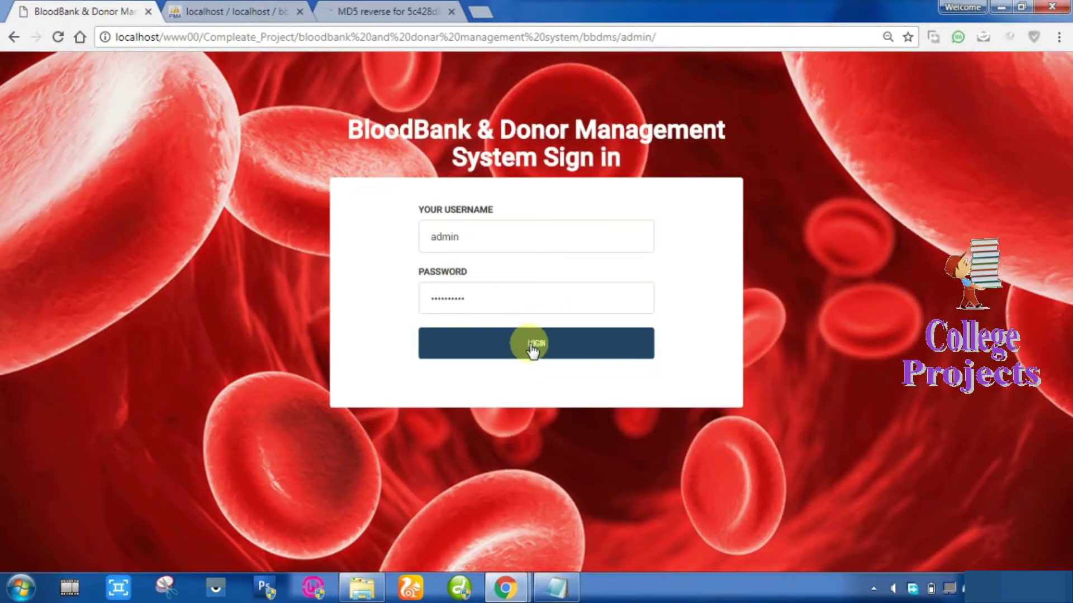
Log in as admin, view the Listed Blood Groups full detail, and return to the dashboard.
left_click(540, 343)
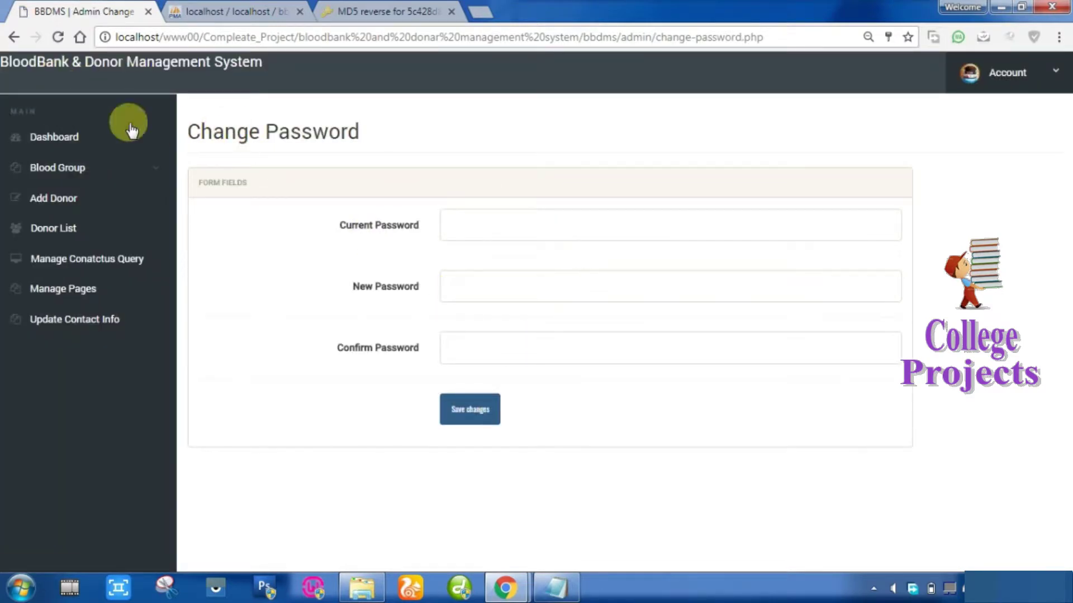
left_click(61, 141)
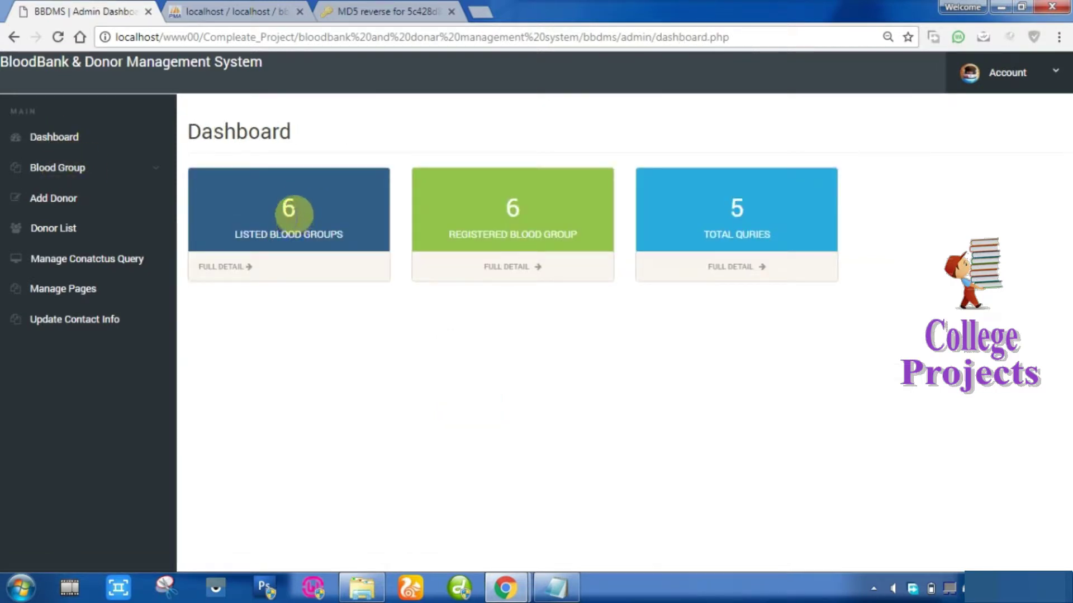
left_click(228, 270)
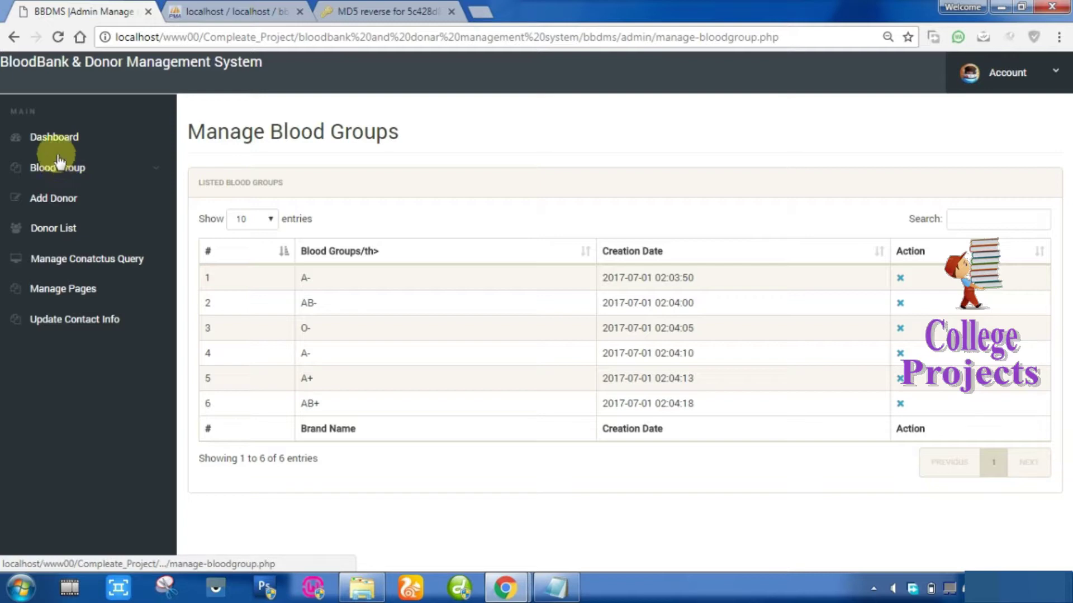
left_click(14, 36)
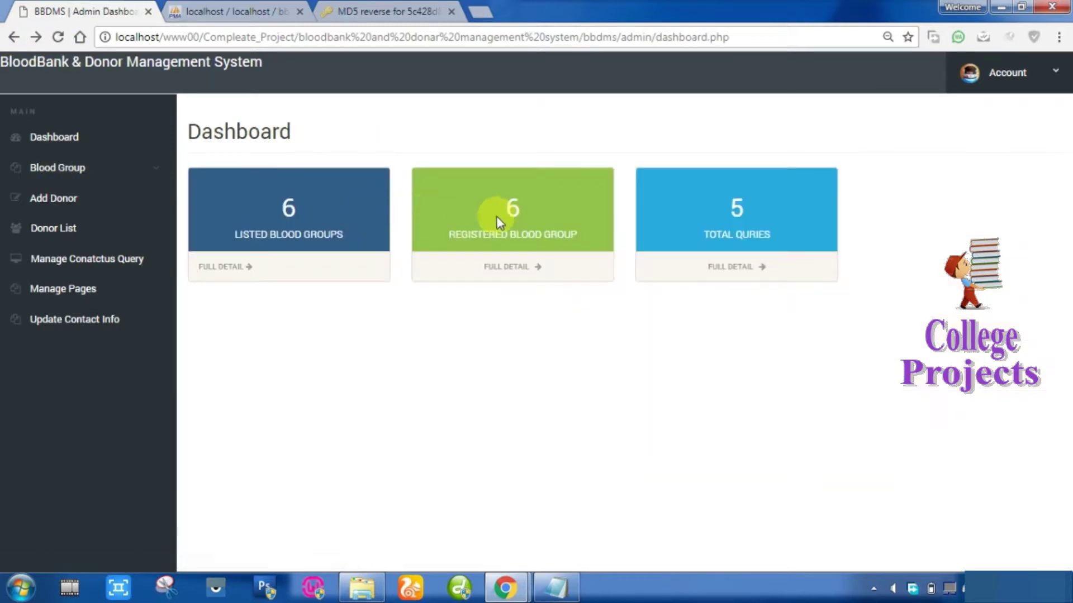
Open the registered donors list and hide the sixth donor's record.
left_click(519, 267)
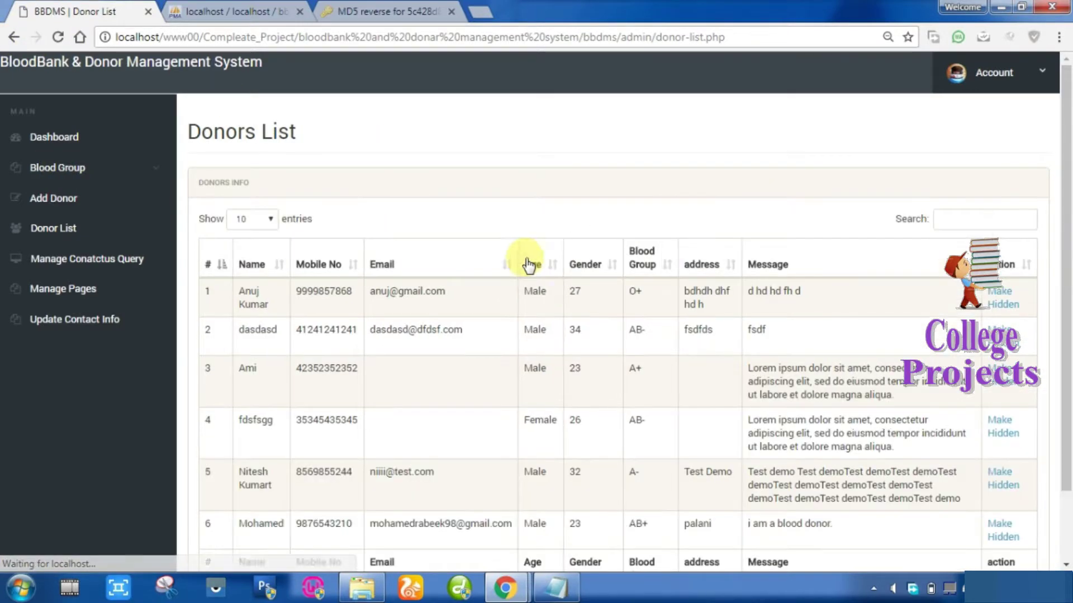
scroll(379, 386, "down", 2)
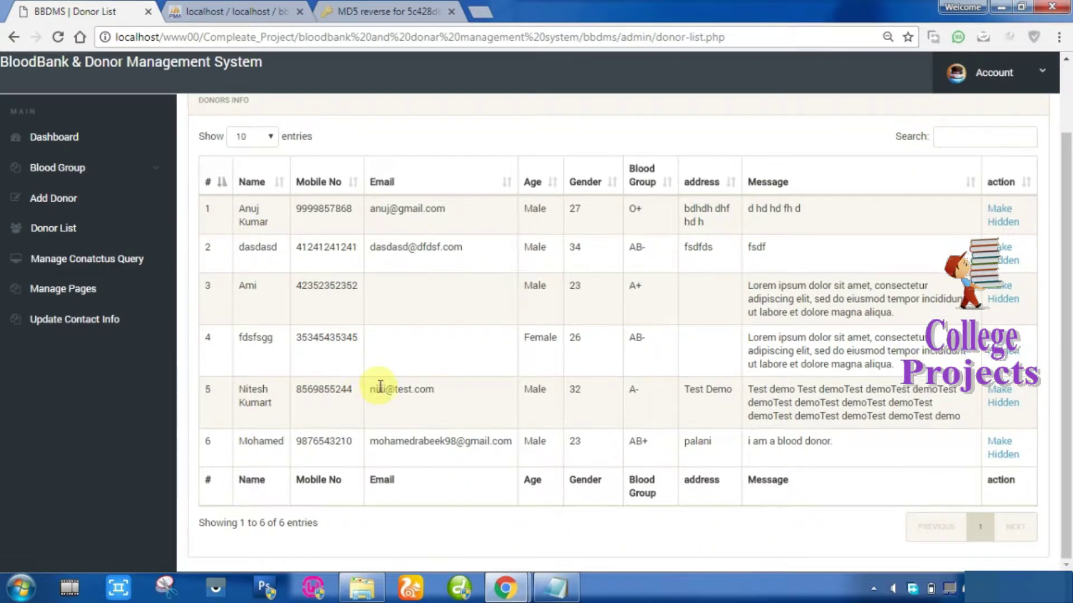
left_click_drag(239, 441, 460, 449)
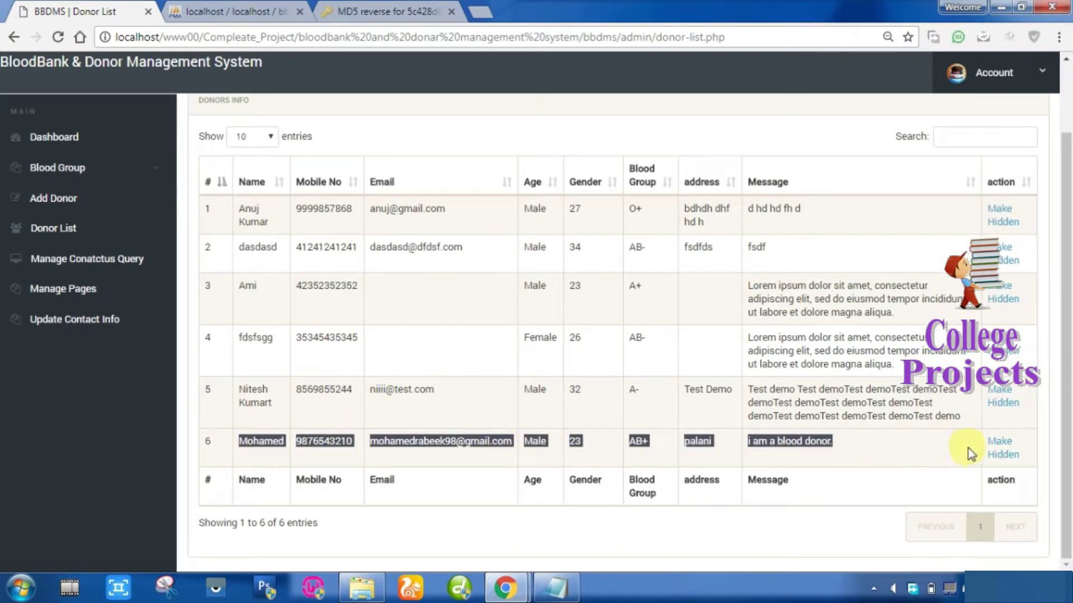
left_click(936, 465)
left_click(1000, 448)
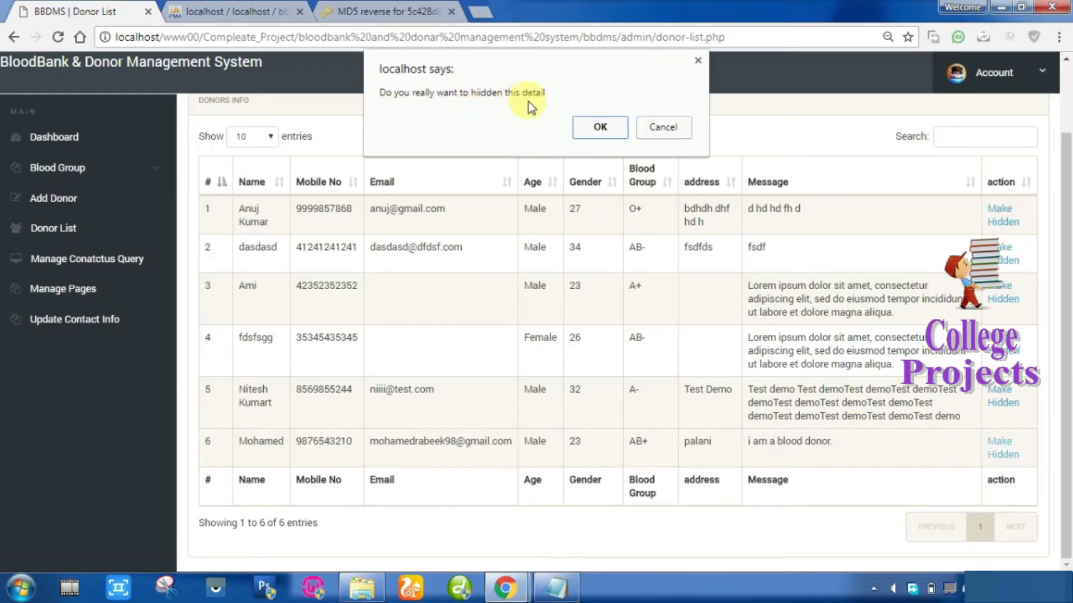
left_click(594, 127)
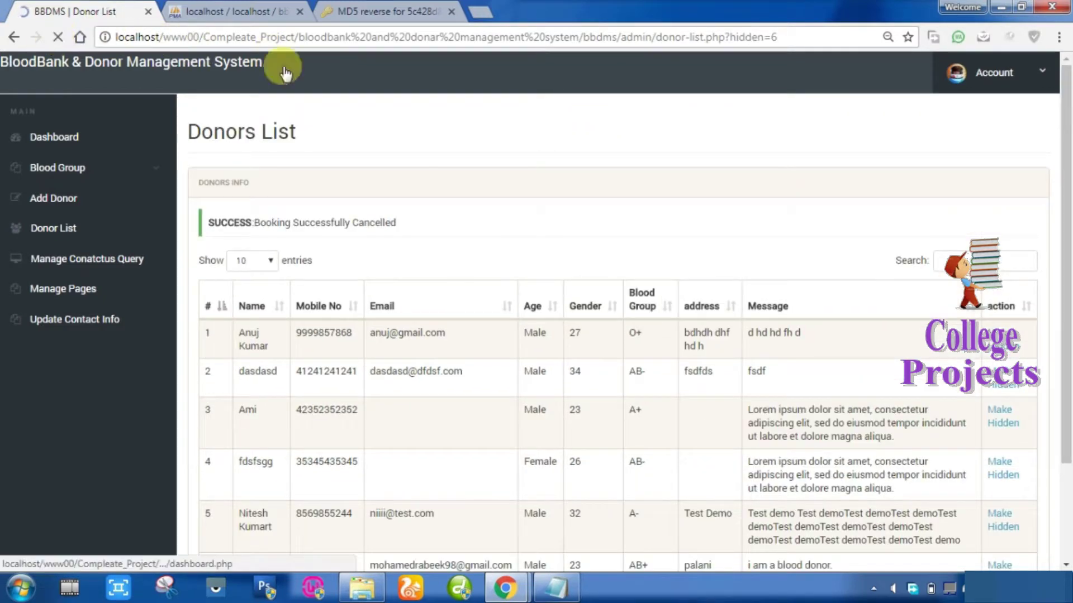
Make the sixth donor's record public again.
scroll(542, 312, "down", 3)
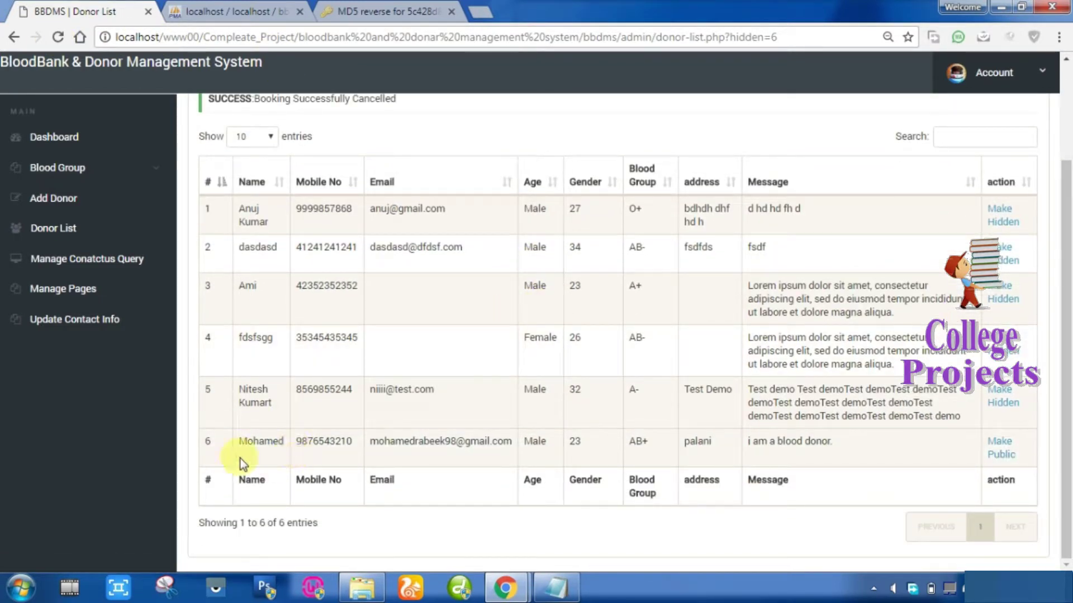
left_click(1000, 442)
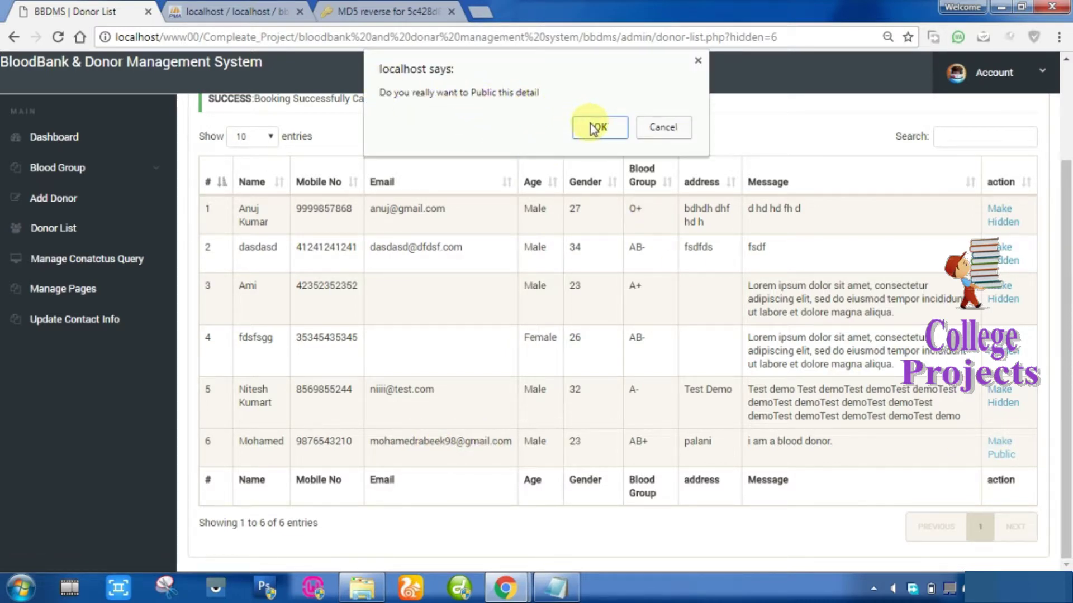
left_click(649, 127)
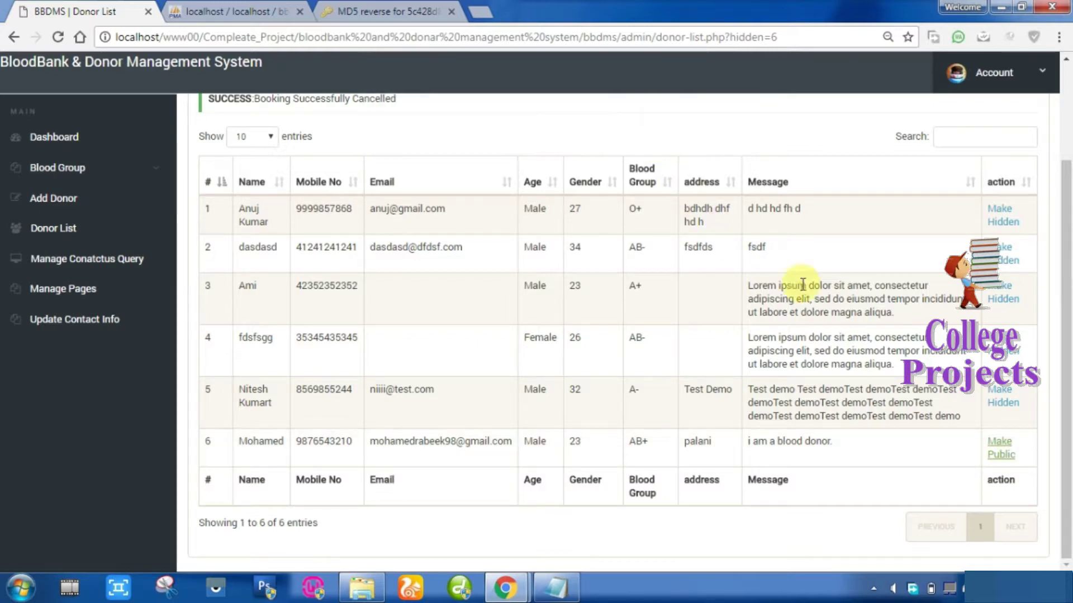
left_click(985, 455)
left_click(1003, 444)
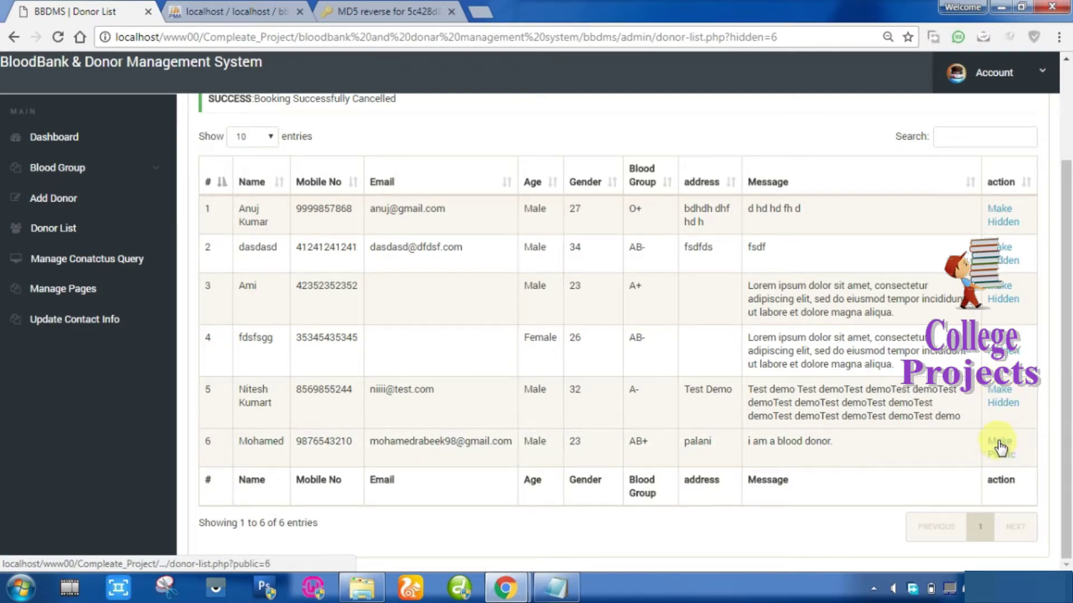
left_click(1000, 447)
left_click(589, 126)
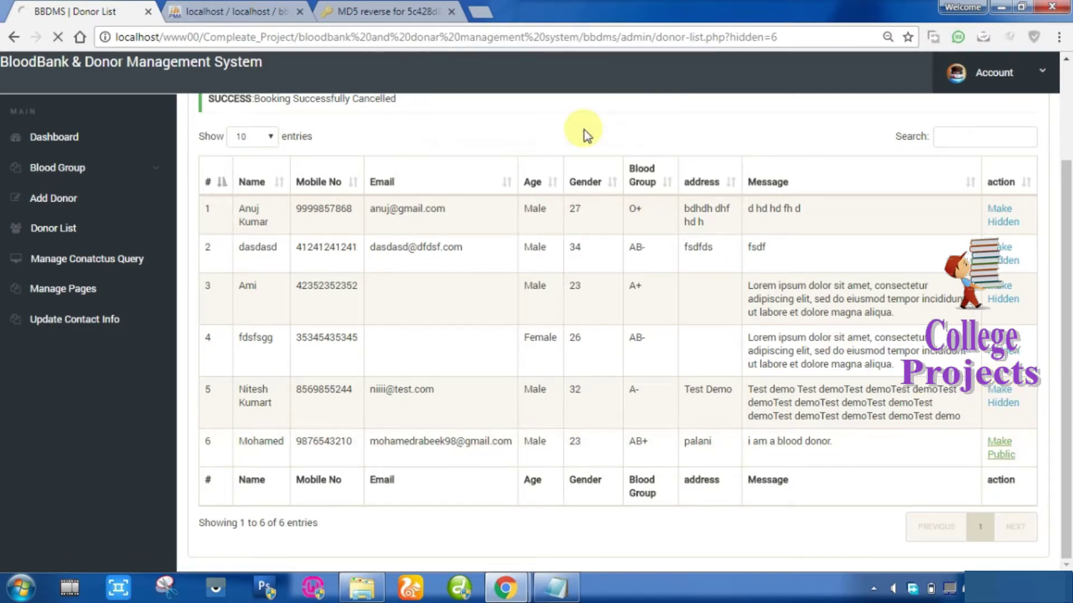
scroll(821, 359, "down", 2)
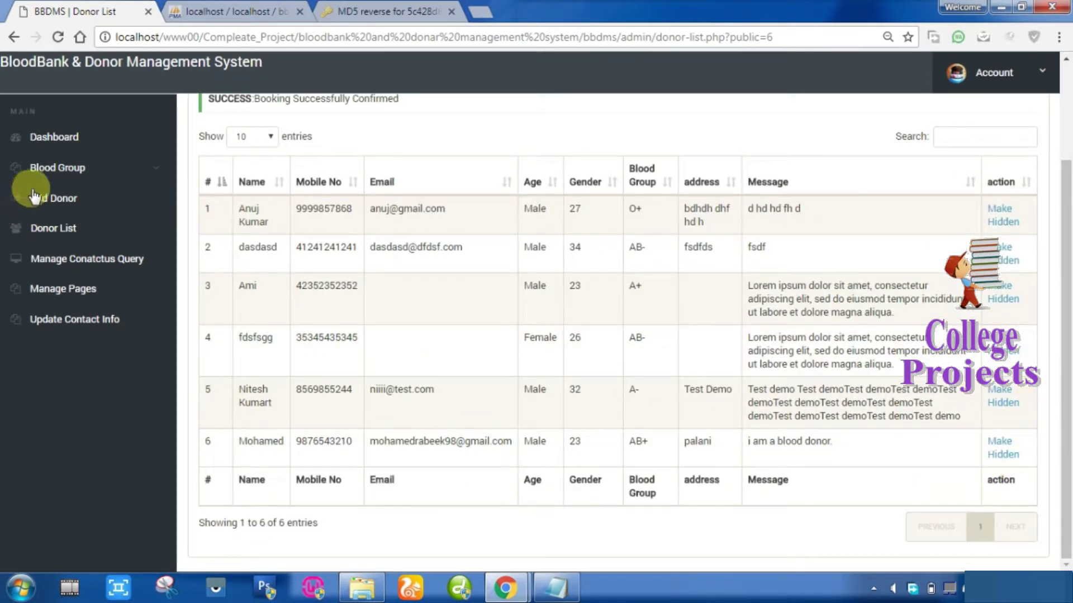
Start a new donor with age 23 and the donor's mobile number.
left_click(55, 199)
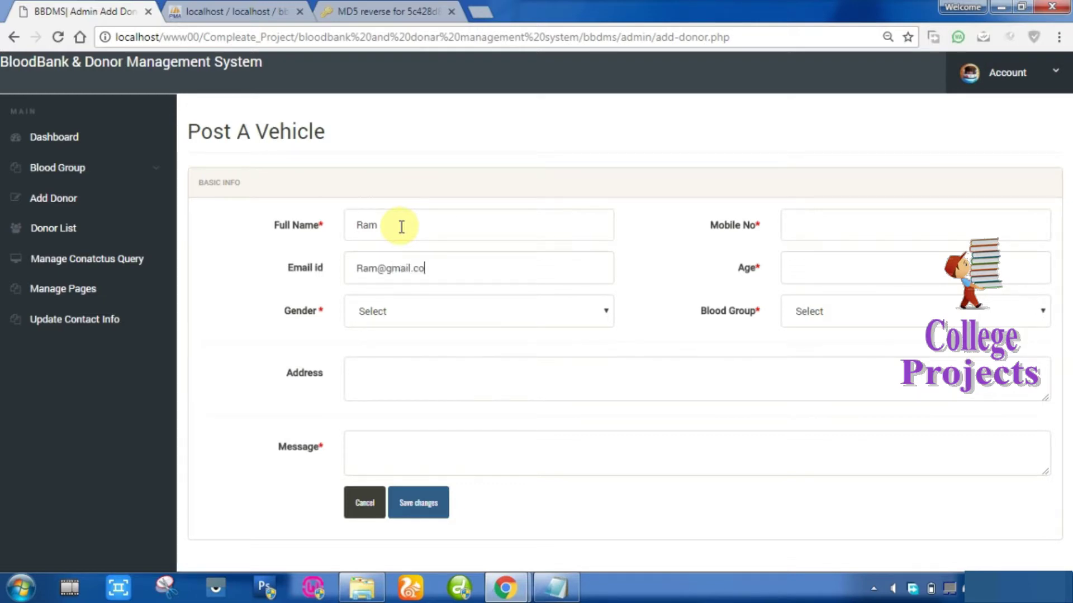
key("Down")
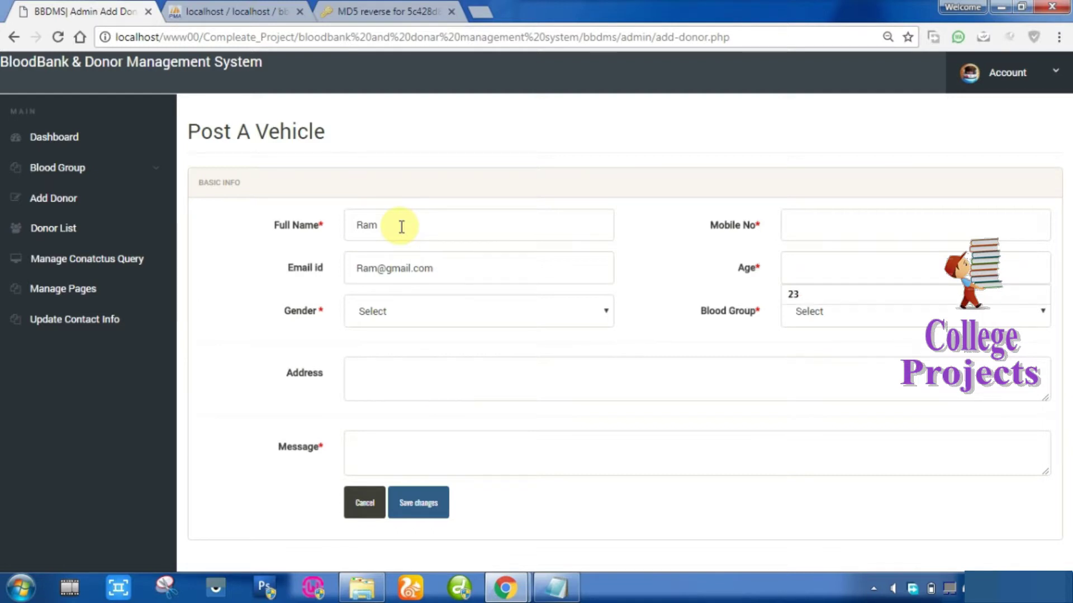
key("Down")
key("Return")
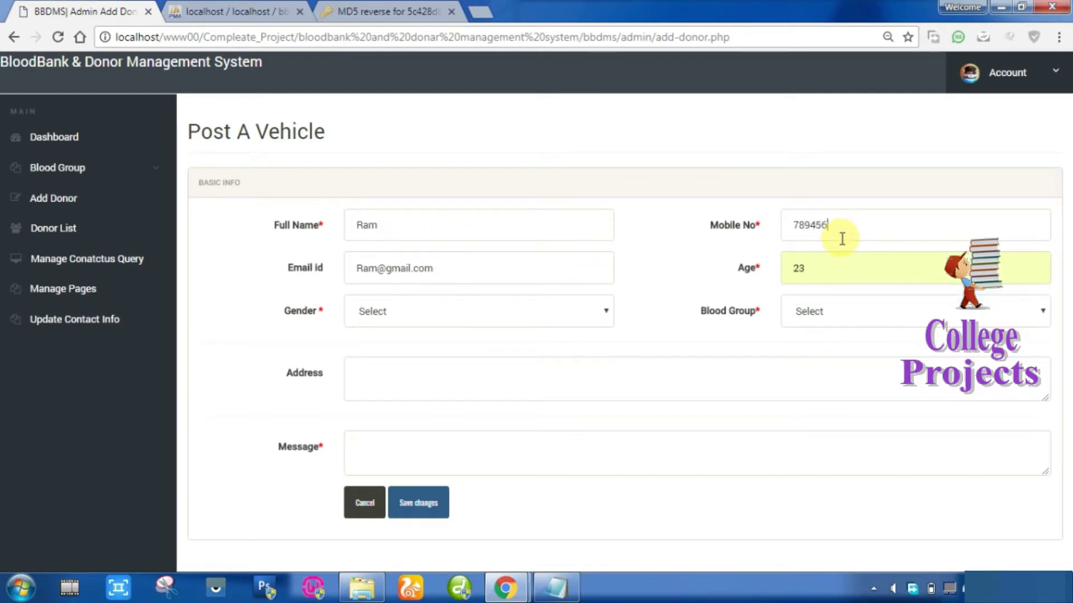
left_click(842, 239)
type("7894561230")
key("Tab")
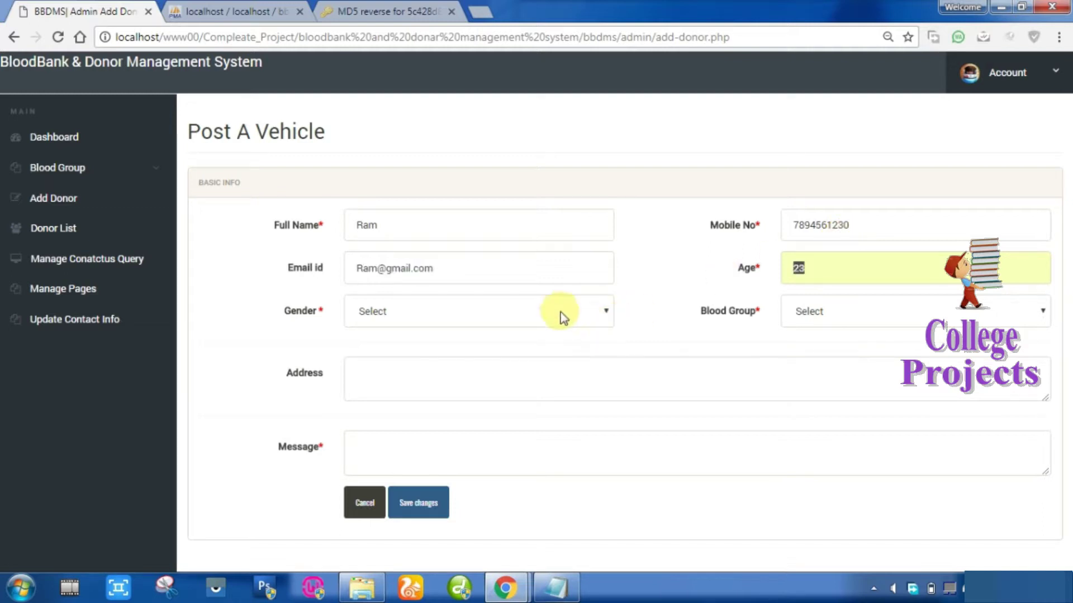
Set gender Male, enter the address, choose blood group A+, and save the donor.
left_click(562, 314)
left_click(531, 349)
left_click(463, 378)
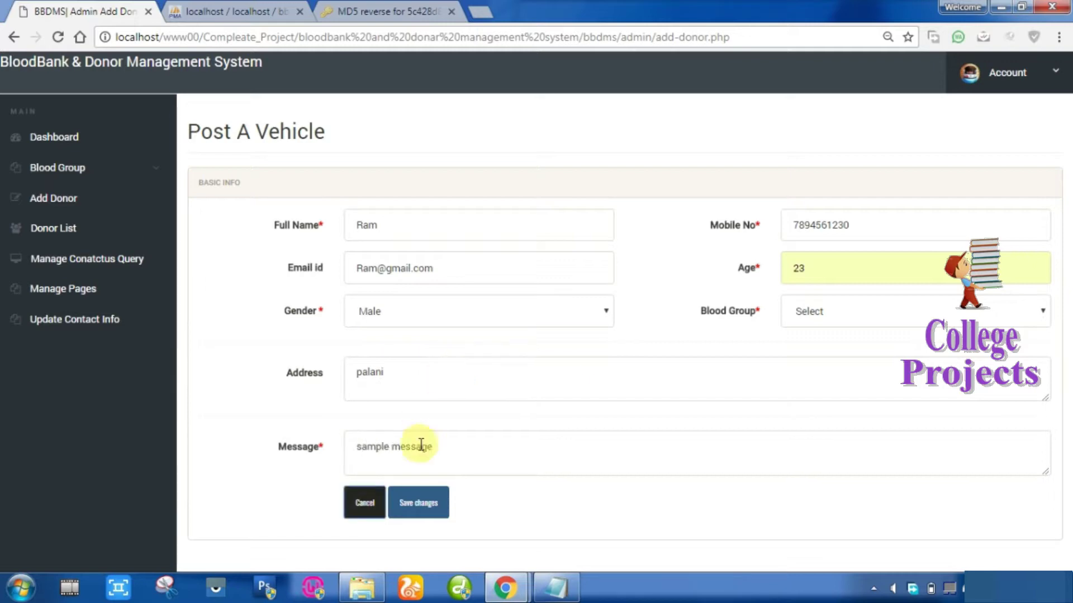
left_click(436, 506)
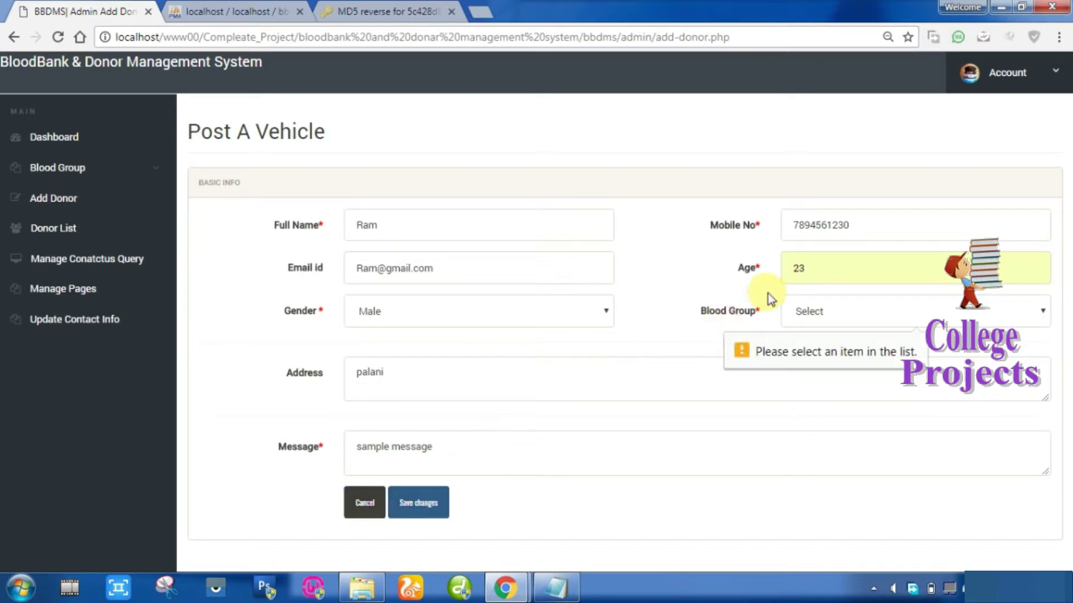
left_click(826, 309)
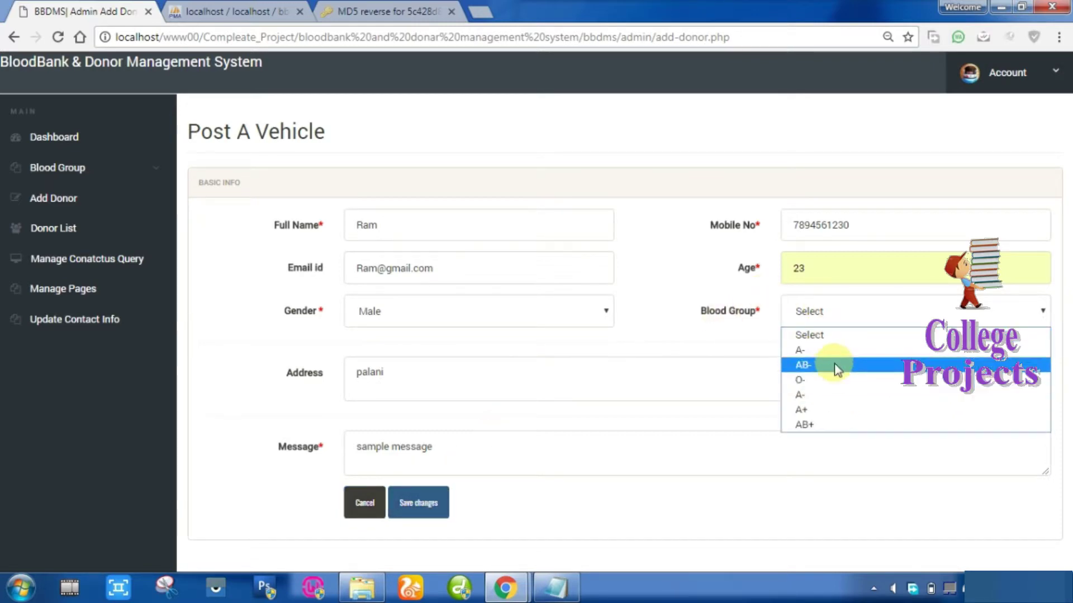
left_click(826, 408)
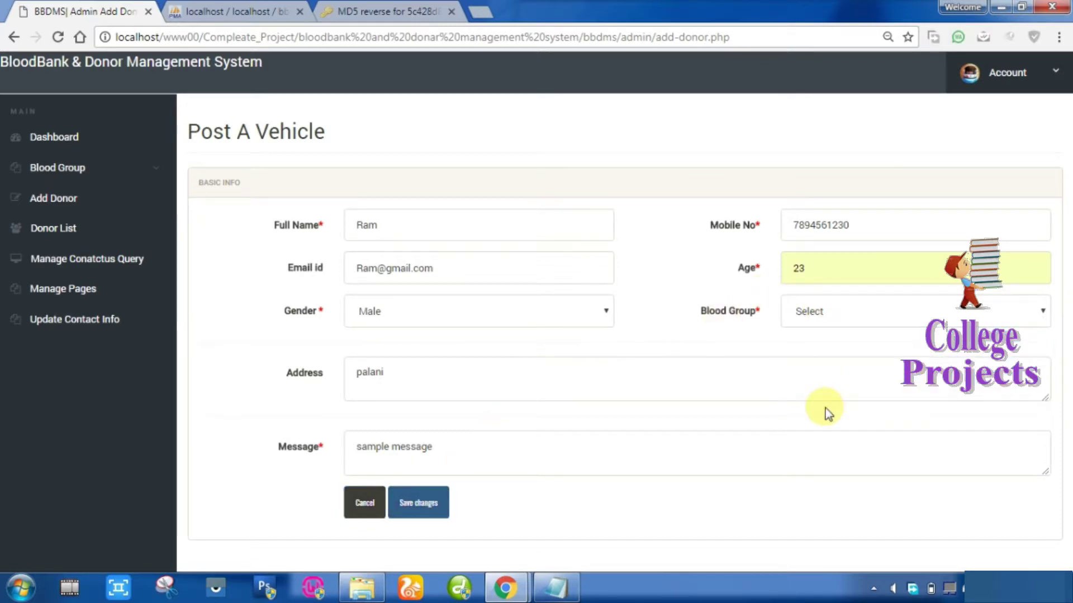
left_click(414, 503)
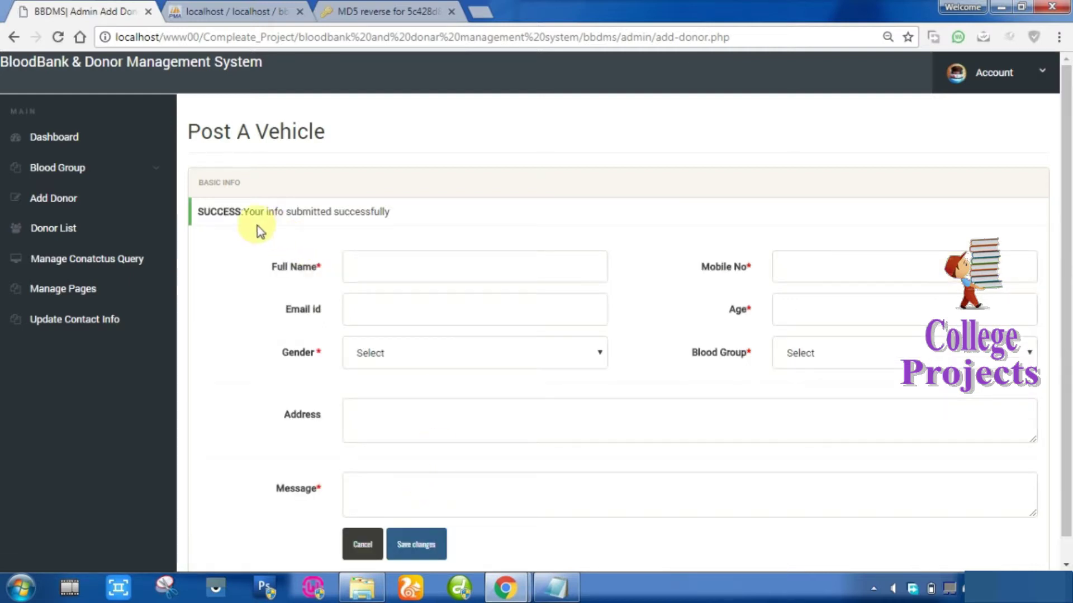
left_click_drag(200, 211, 407, 213)
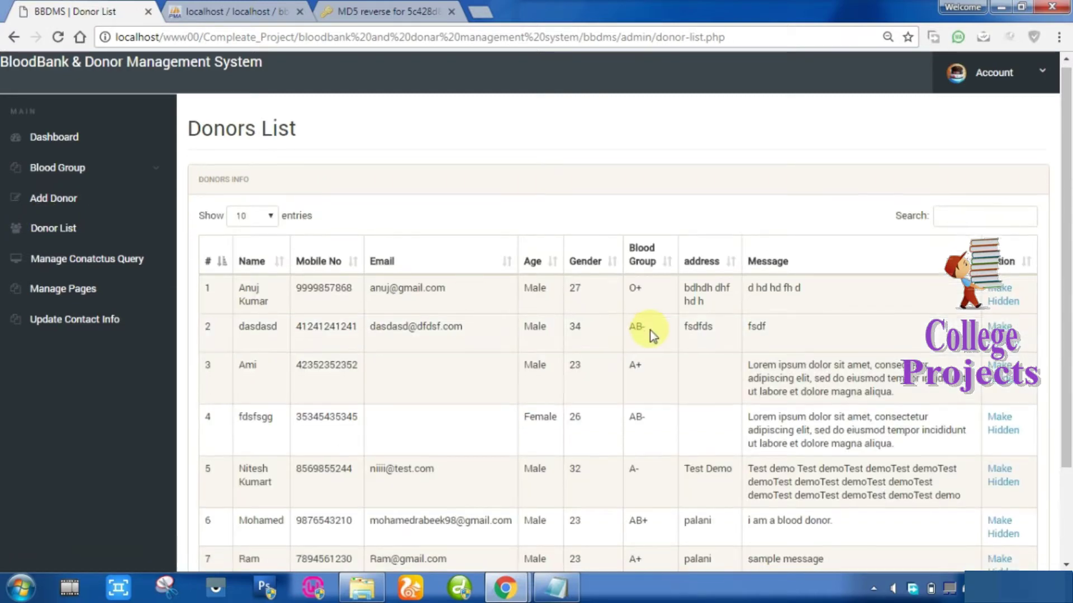
scroll(652, 331, "down", 3)
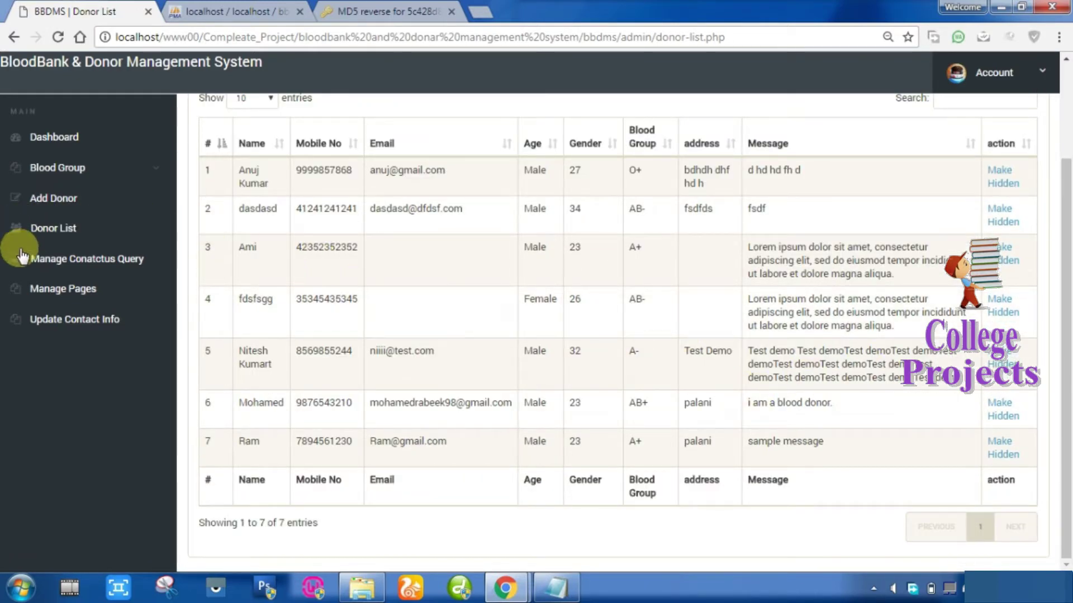
Mark the pending sample message in the contact-us queries as Read.
left_click(107, 258)
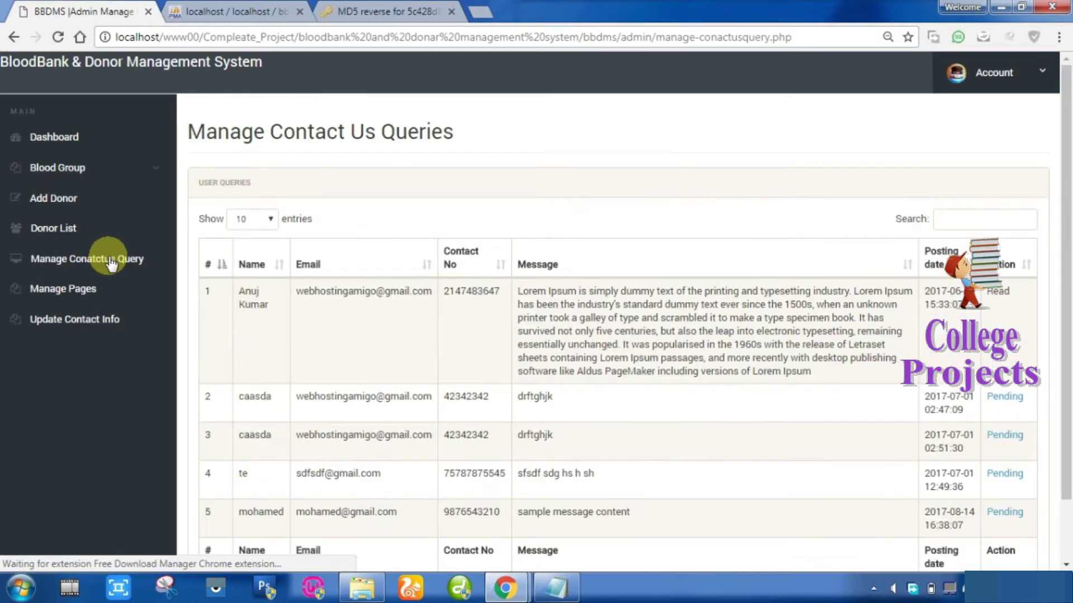
scroll(405, 313, "down", 2)
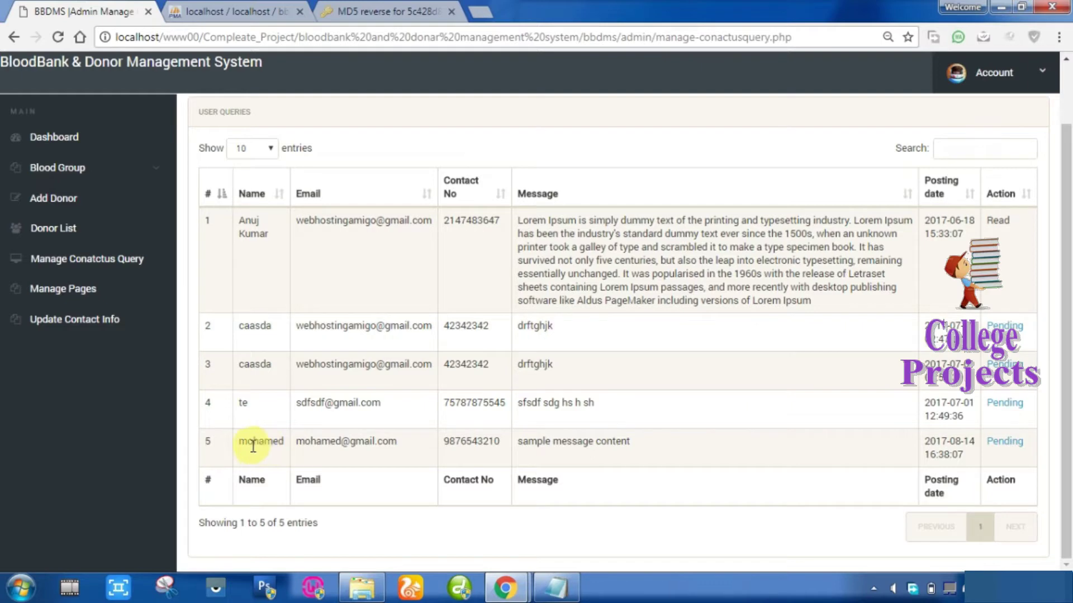
left_click(1004, 442)
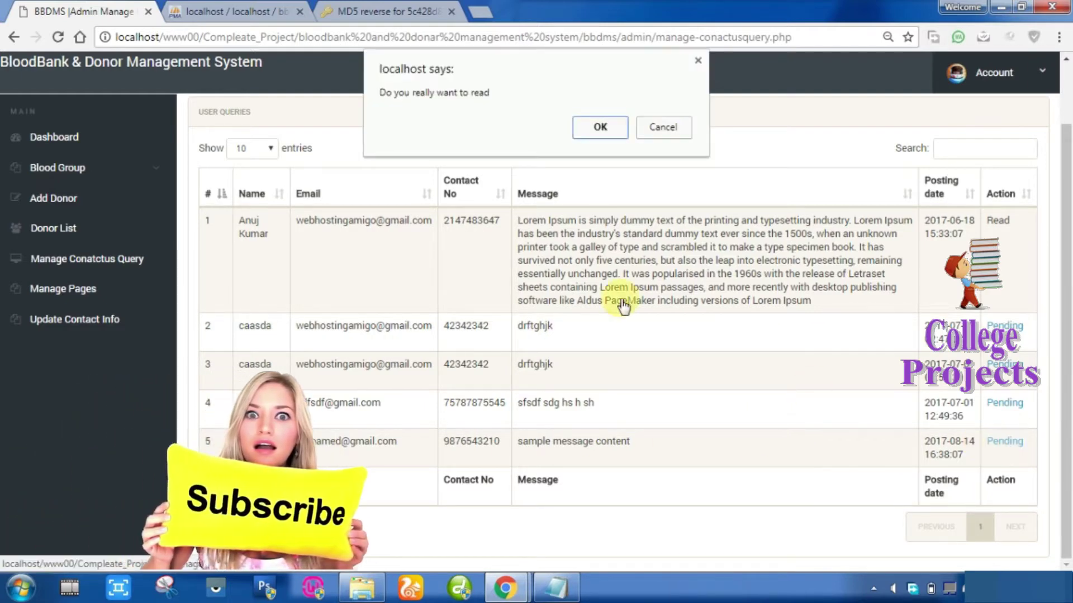
left_click(599, 129)
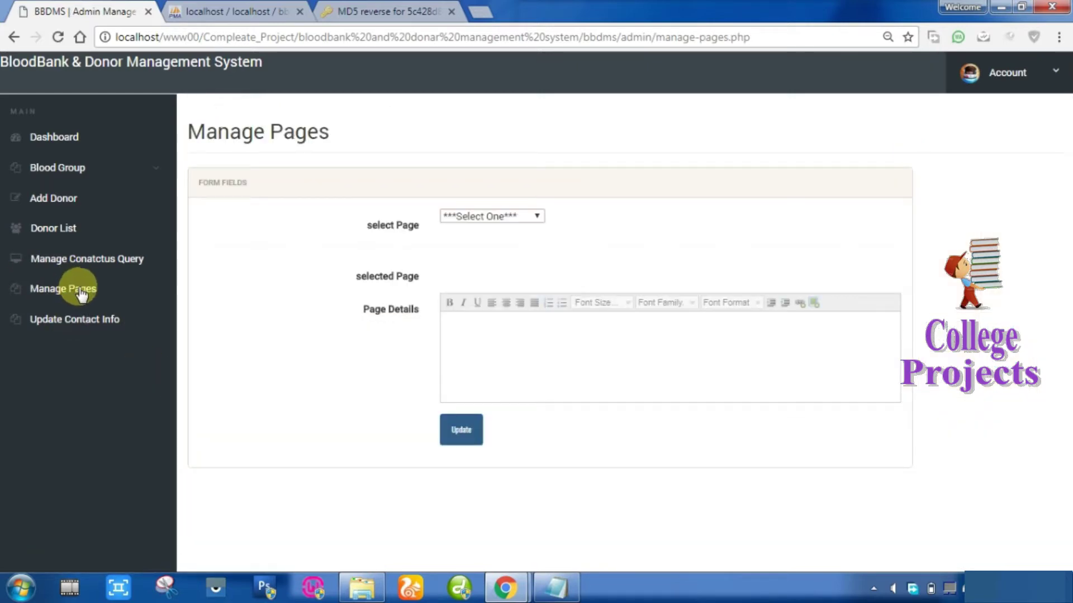
Insert 'This Aboutus Page.' as the first line of the About Us page and update it.
left_click(480, 218)
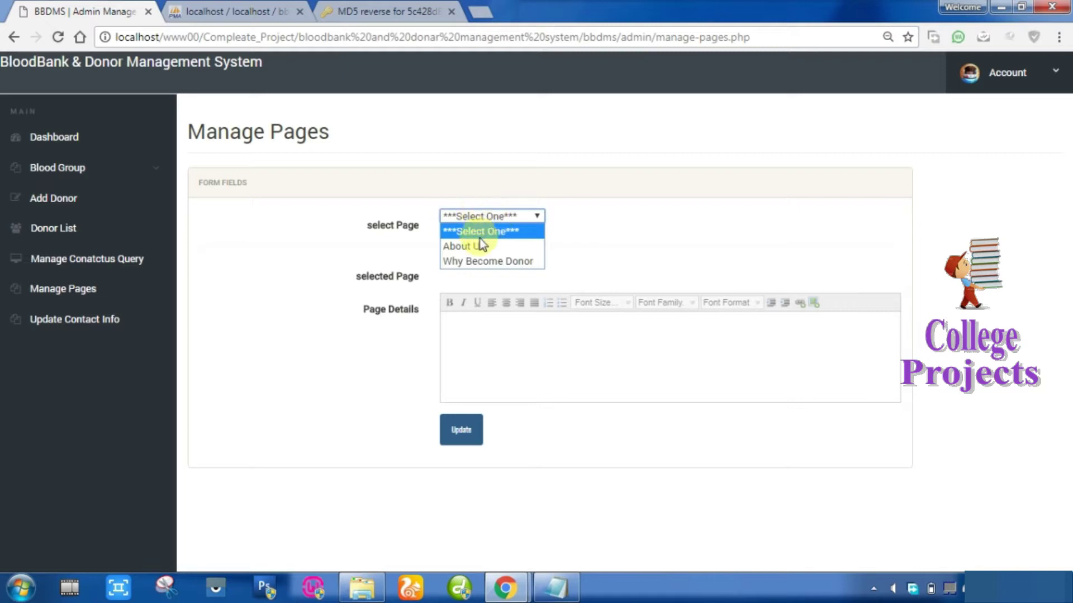
left_click(478, 244)
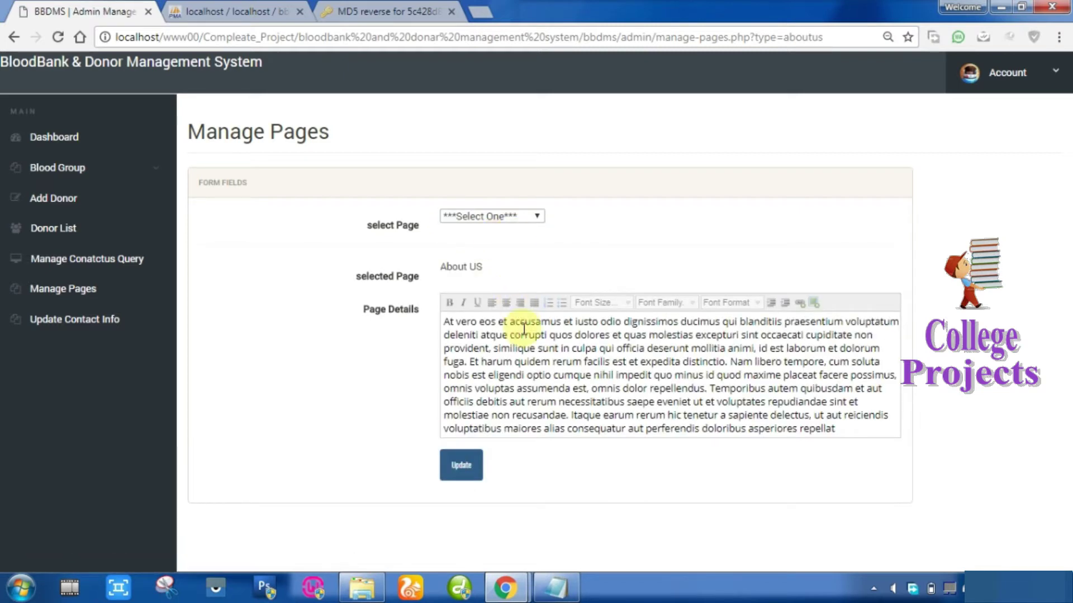
left_click(650, 375)
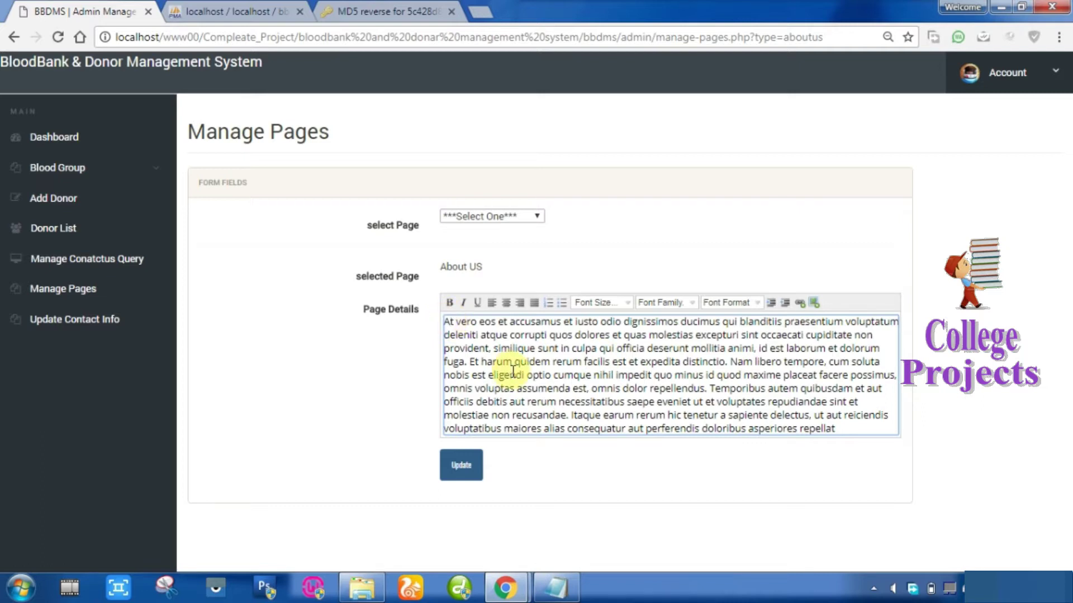
key("Return")
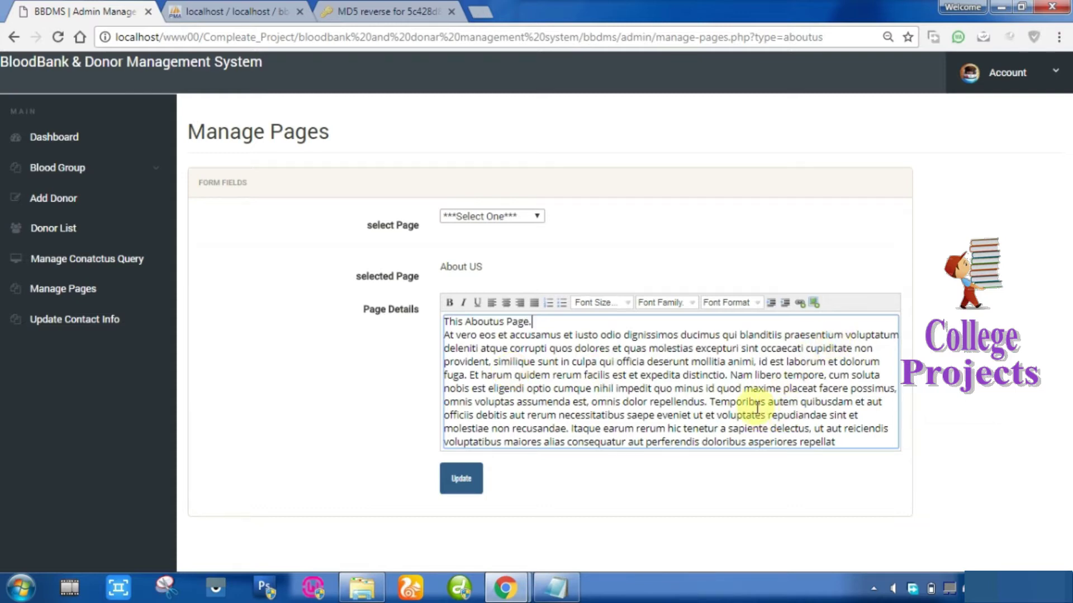
left_click(460, 479)
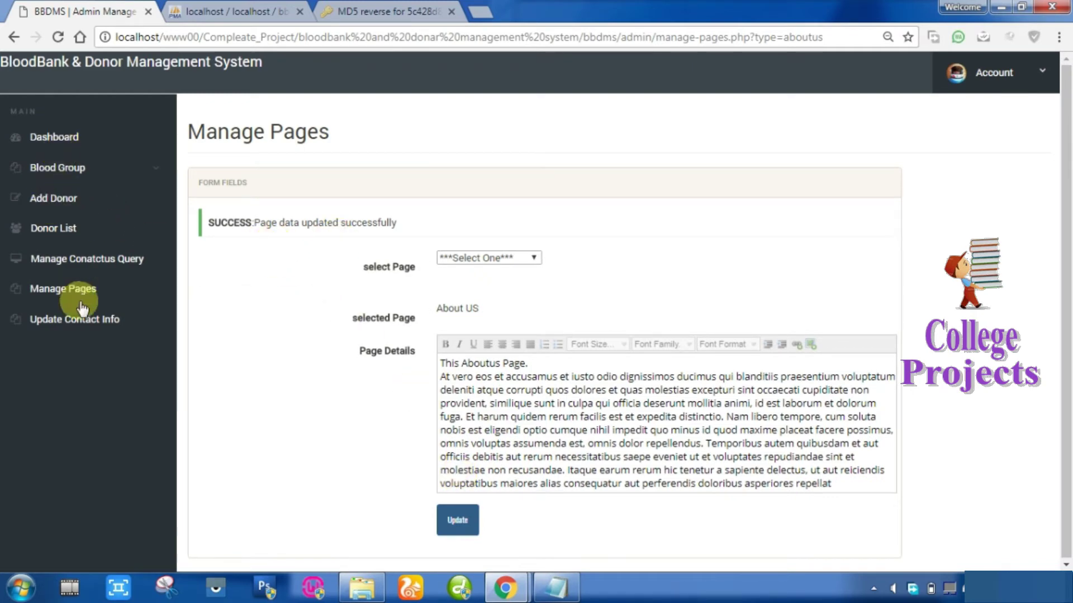
left_click(80, 323)
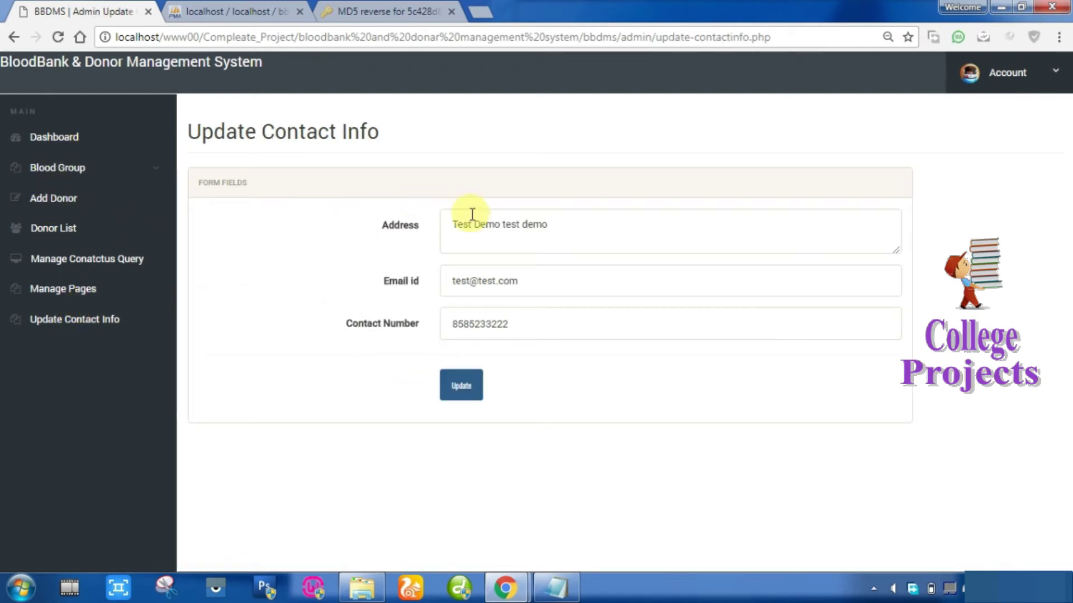
Check the stored email and contact number, then go back to the dashboard.
left_click(569, 227)
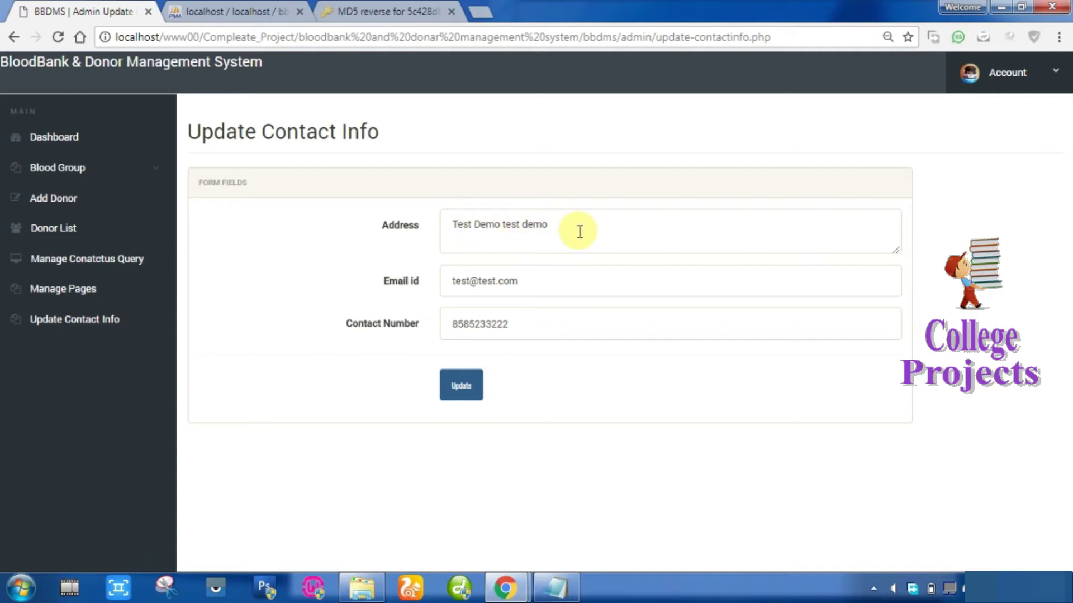
left_click(548, 288)
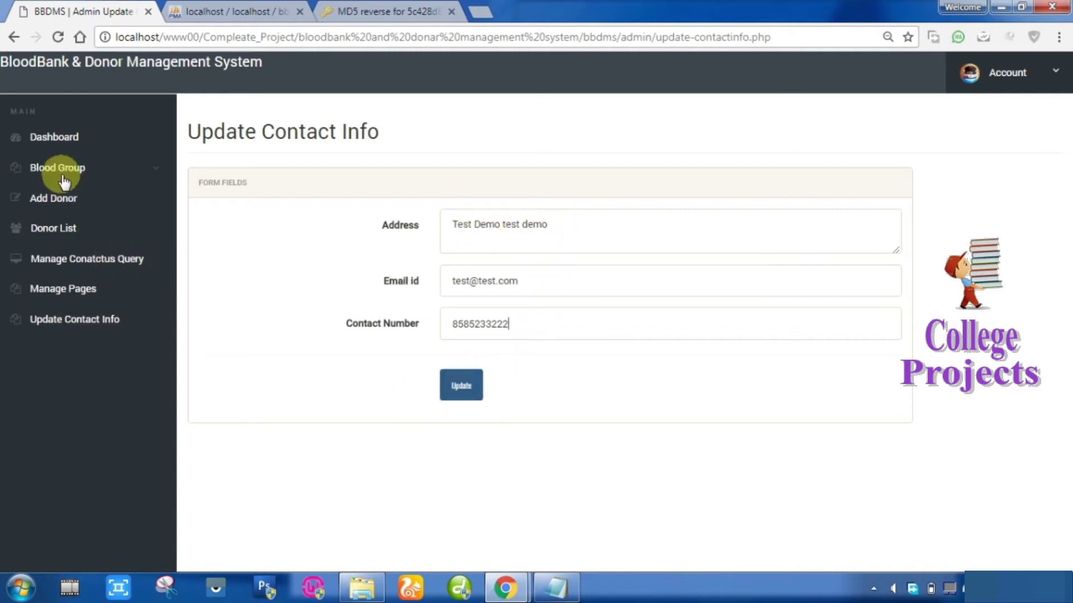
left_click(62, 140)
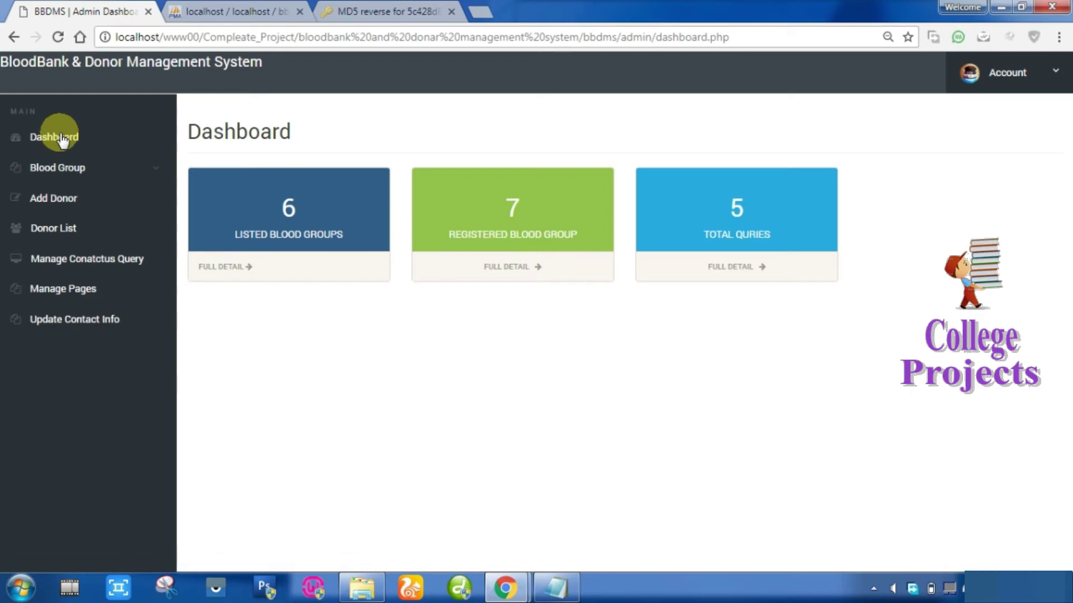
Submit B+ through the Add Blood Group form and confirm its success message.
left_click(63, 169)
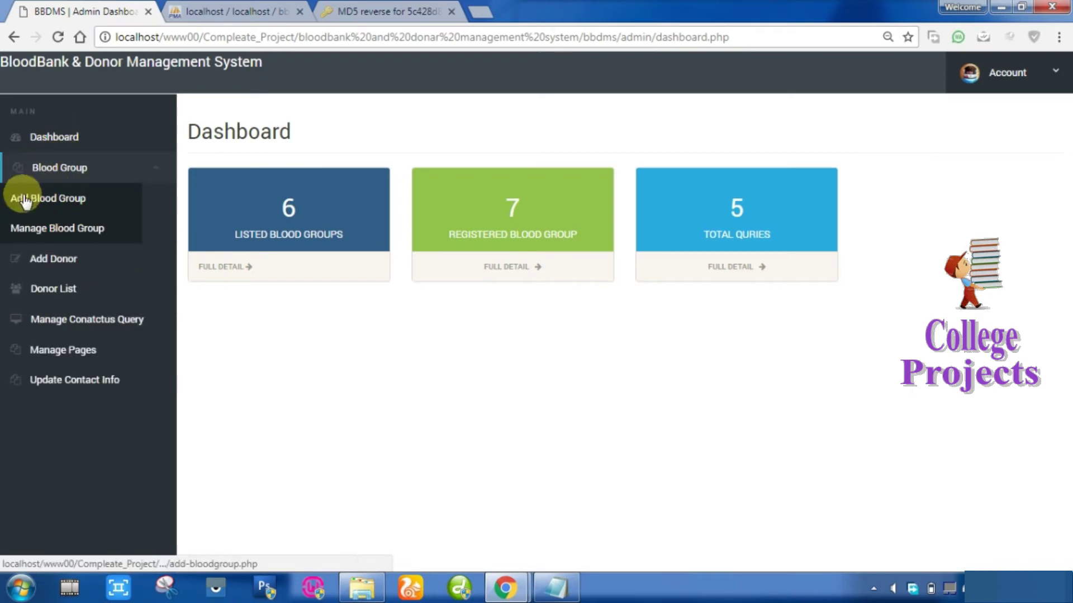
left_click(58, 199)
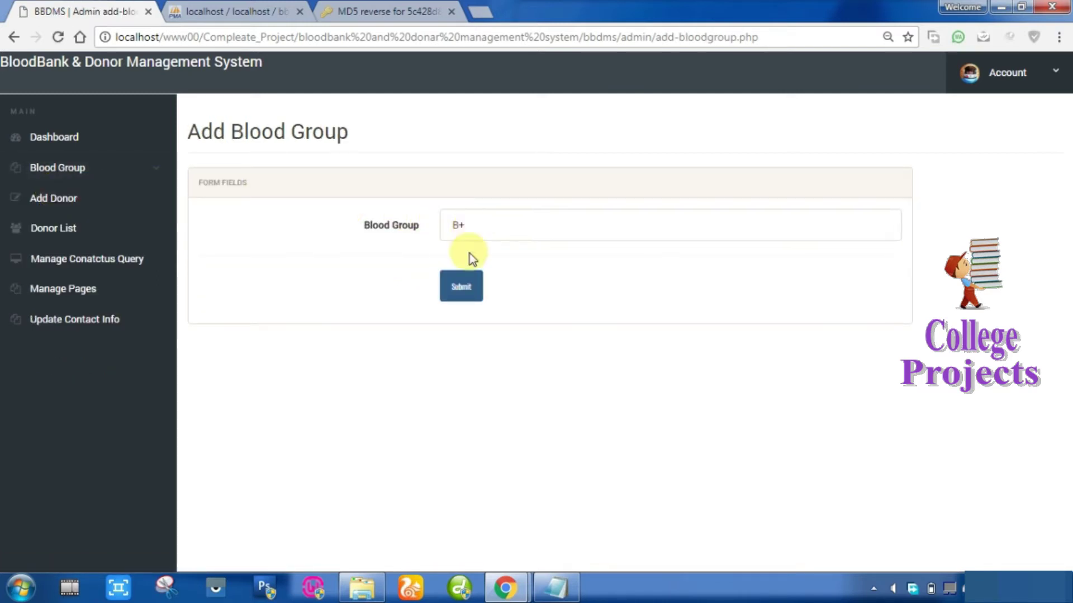
left_click(461, 283)
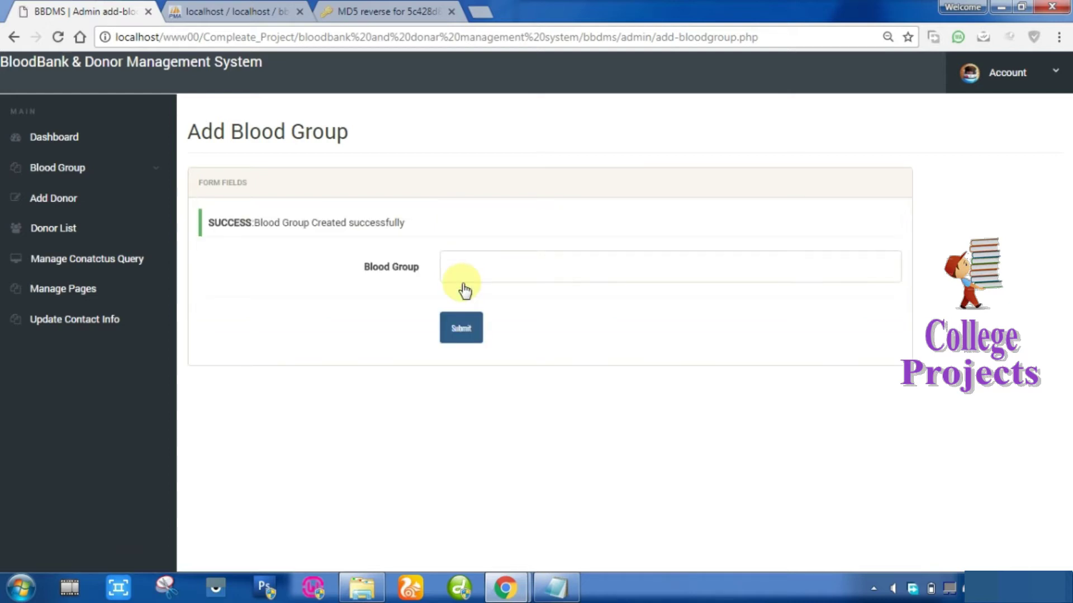
left_click_drag(212, 223, 424, 223)
left_click(488, 270)
left_click(488, 270)
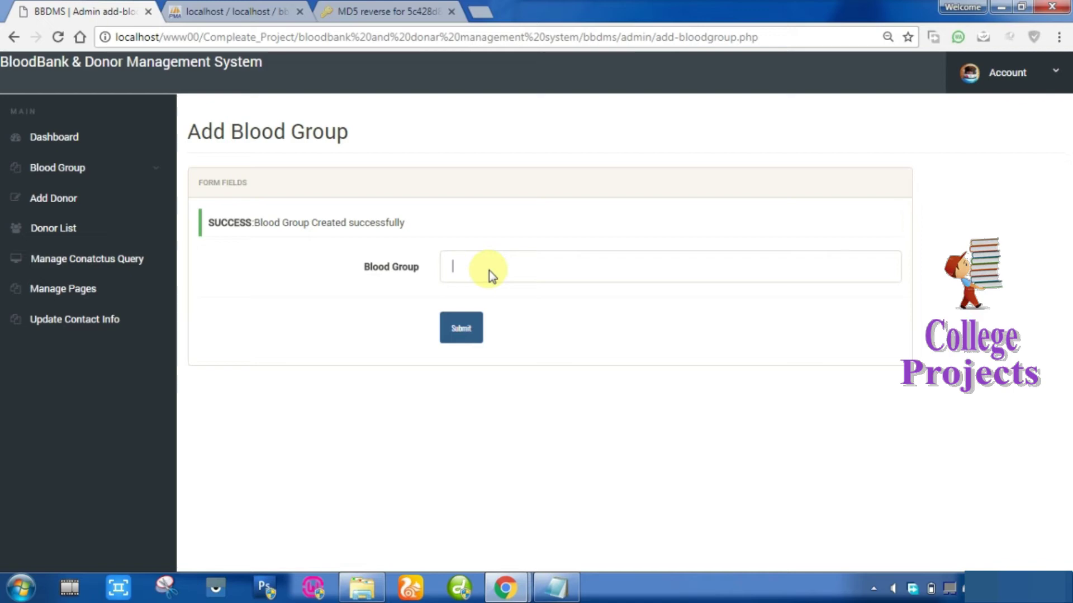
type("a")
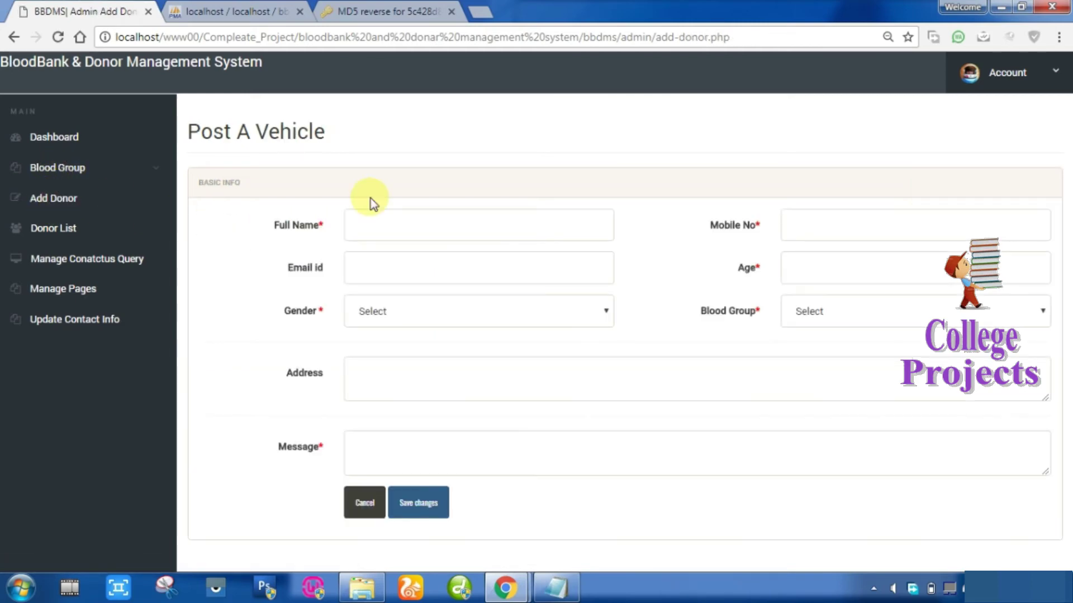
Verify B+ is in the donor blood group list, view Change Password, then log out.
left_click(836, 314)
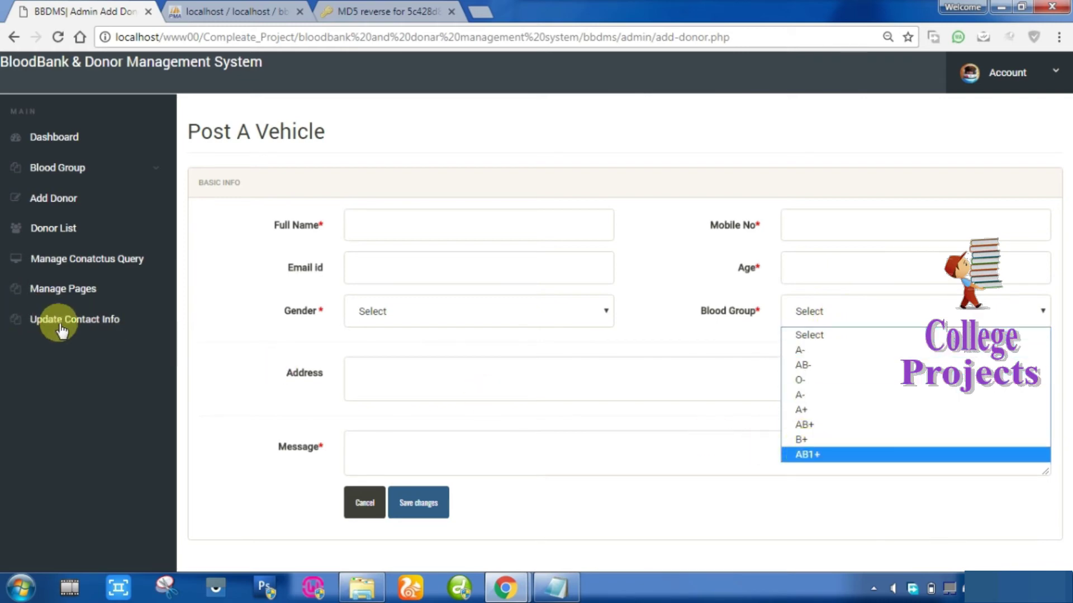
left_click(1014, 55)
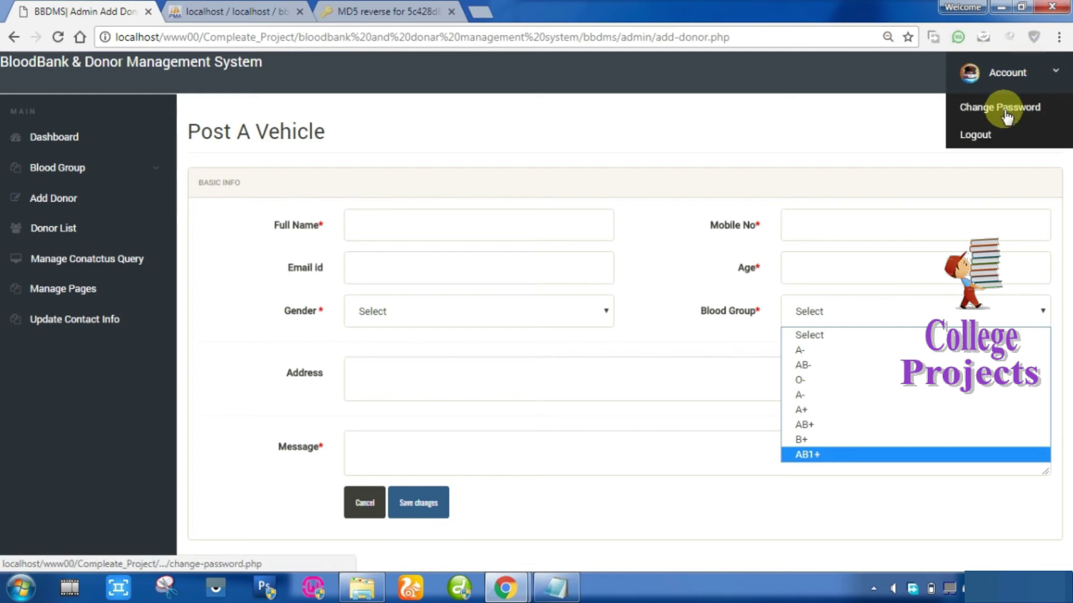
left_click(983, 107)
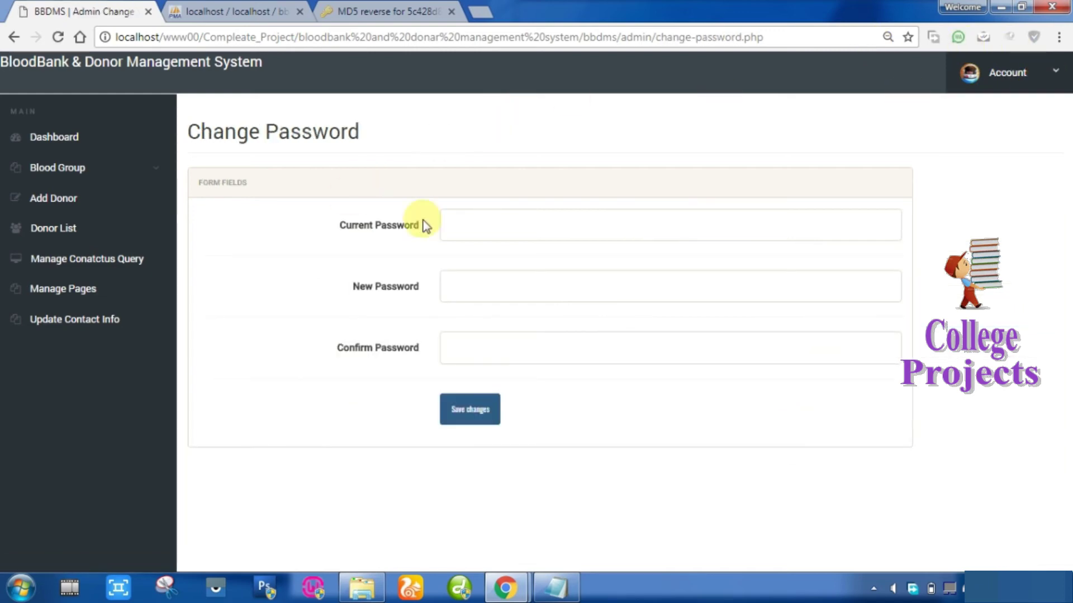
left_click(1040, 74)
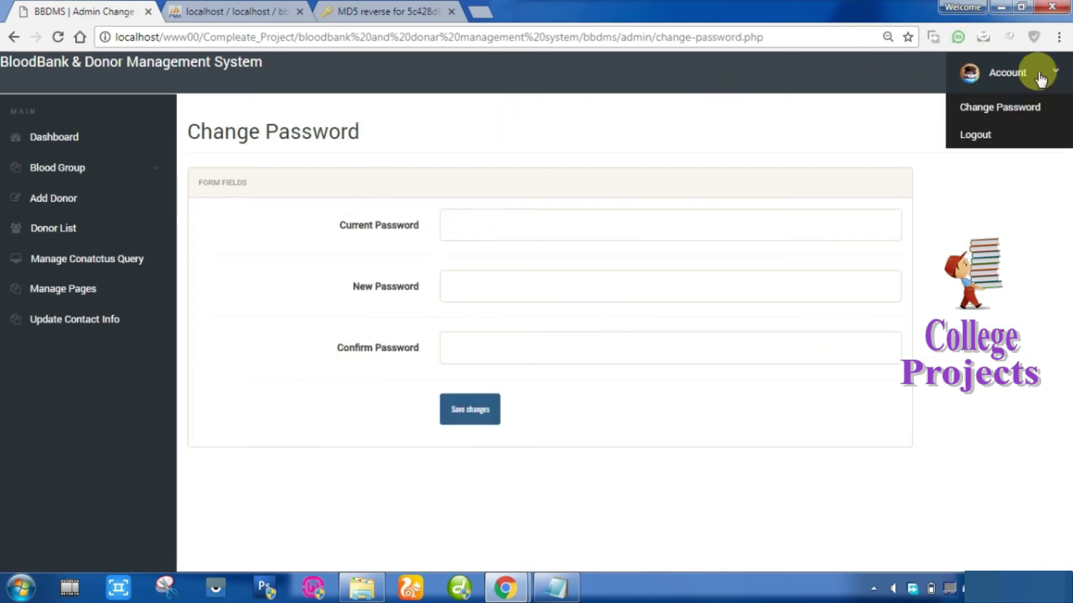
left_click(976, 135)
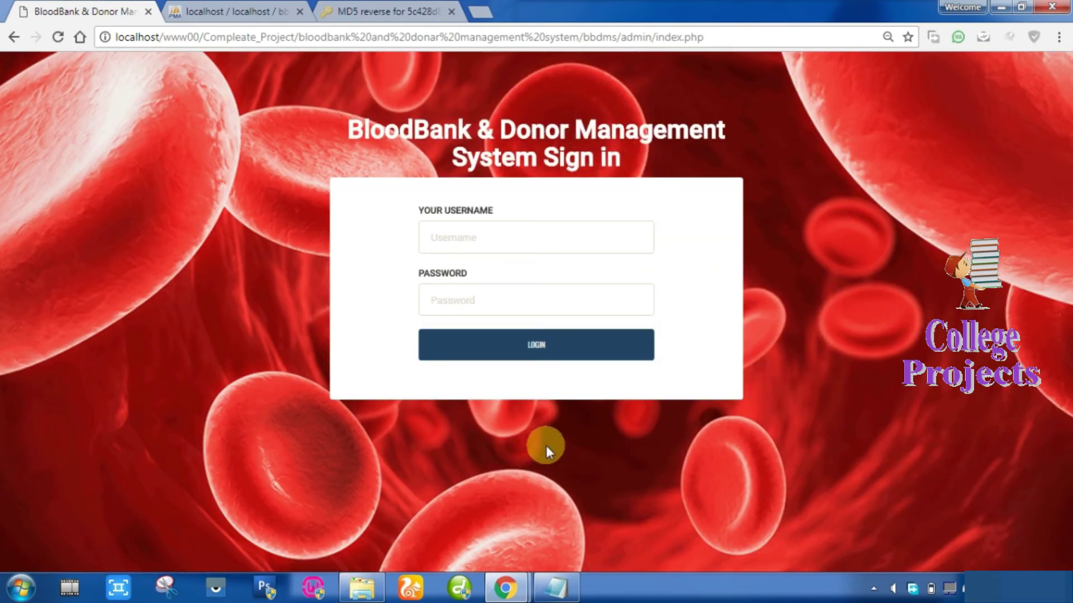
Add the line 'project over.' to the Notepad note, move the window, and show the desktop.
left_click(553, 586)
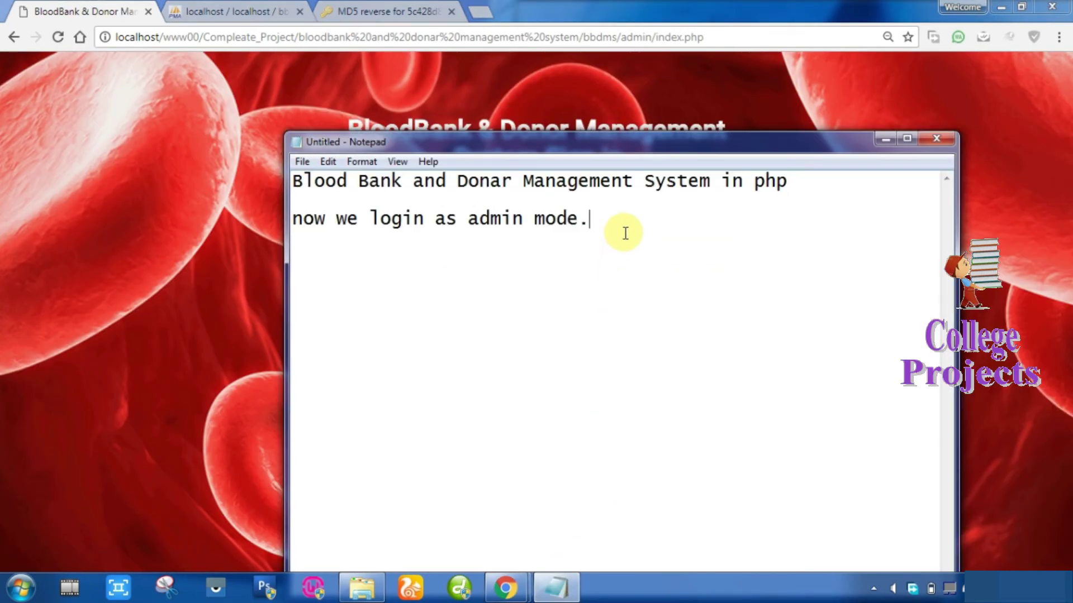
key("Return")
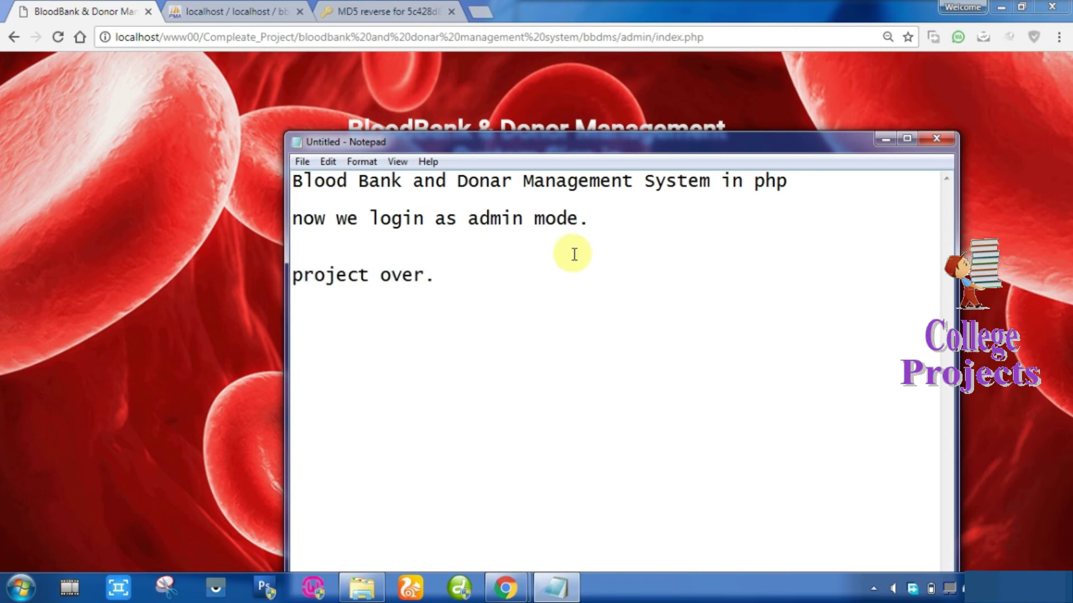
left_click_drag(548, 146, 714, 139)
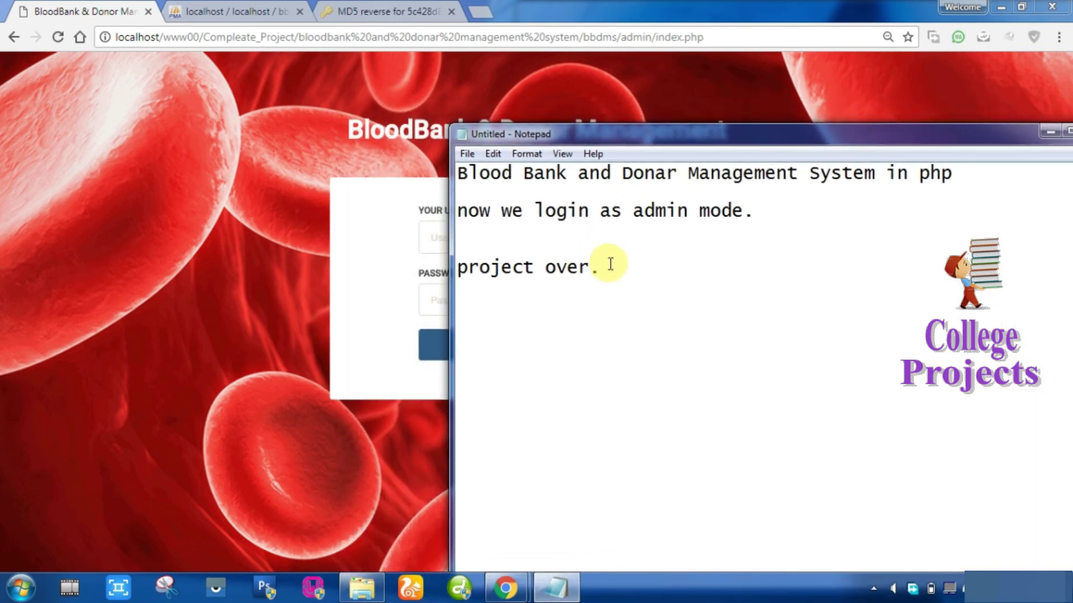
left_click_drag(609, 267, 458, 275)
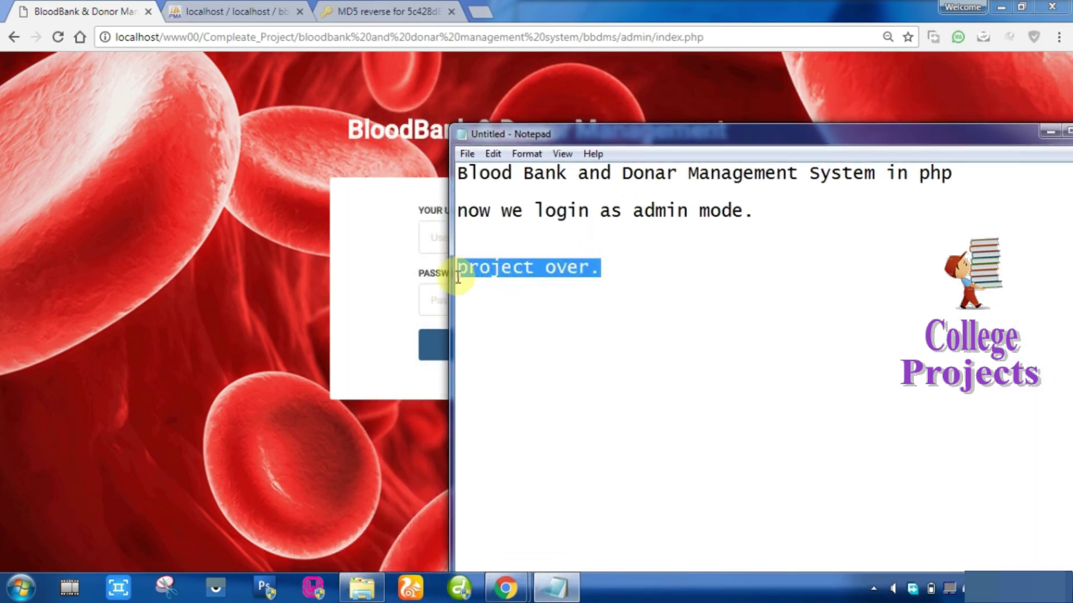
left_click(874, 588)
left_click(848, 457)
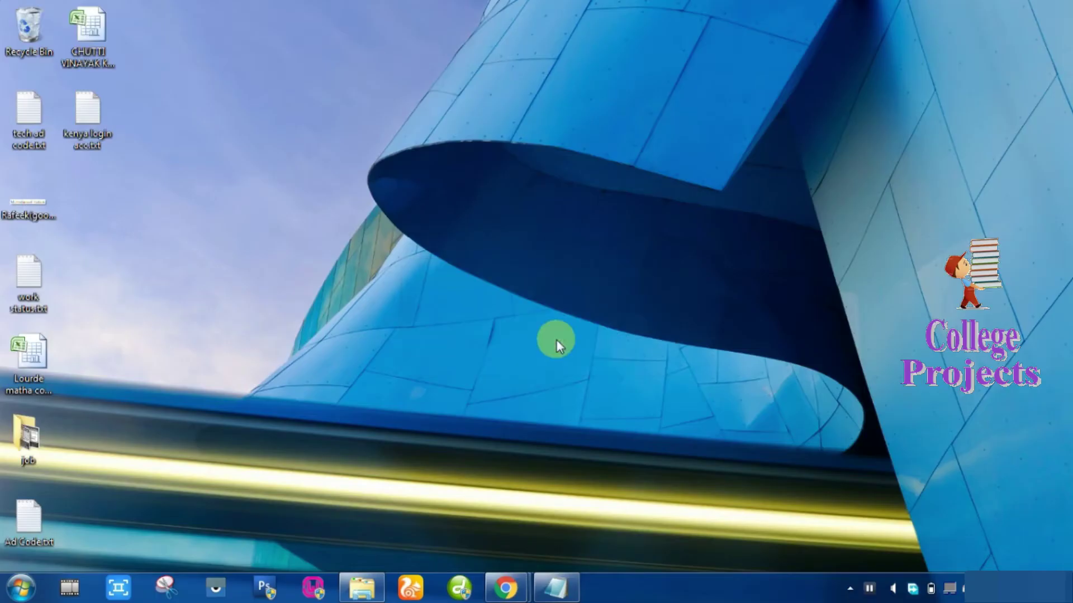
left_click(556, 588)
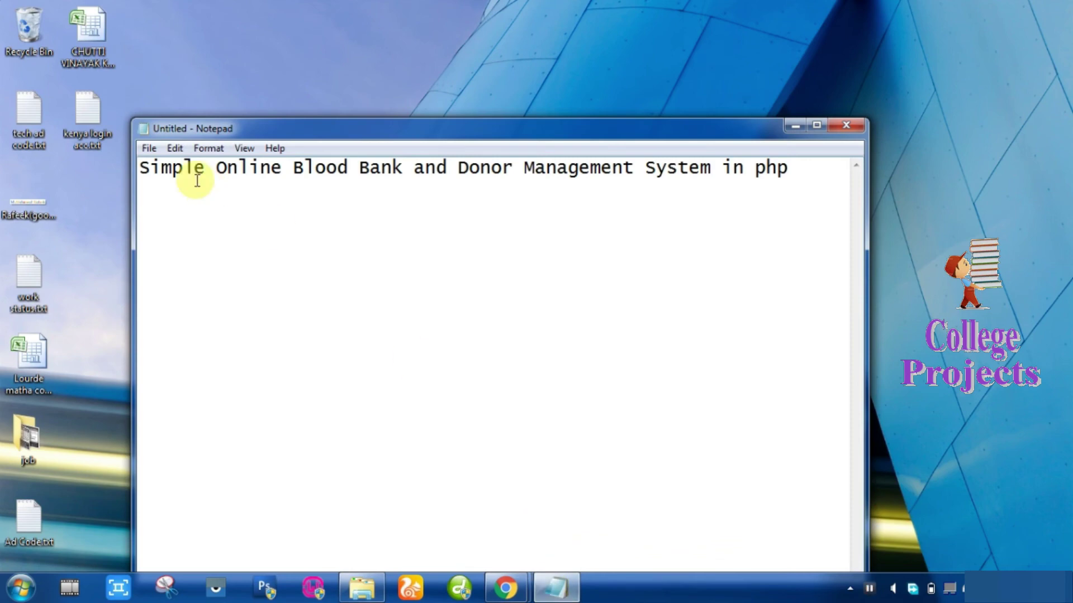
left_click_drag(200, 136, 286, 124)
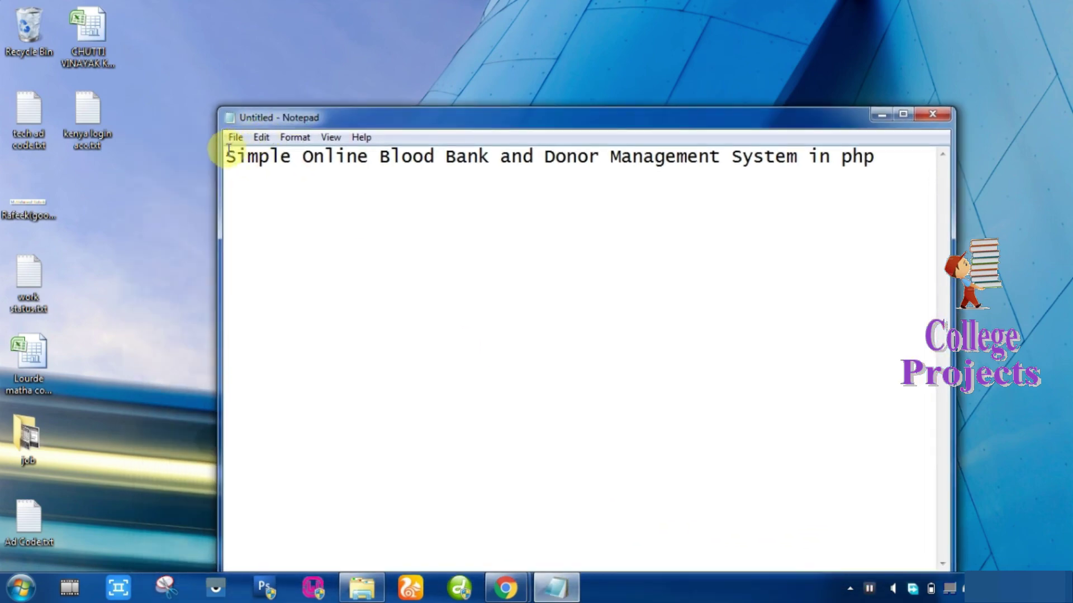
left_click_drag(226, 157, 809, 160)
key("ctrl+a")
key("Delete")
key("ctrl+z")
left_click(881, 162)
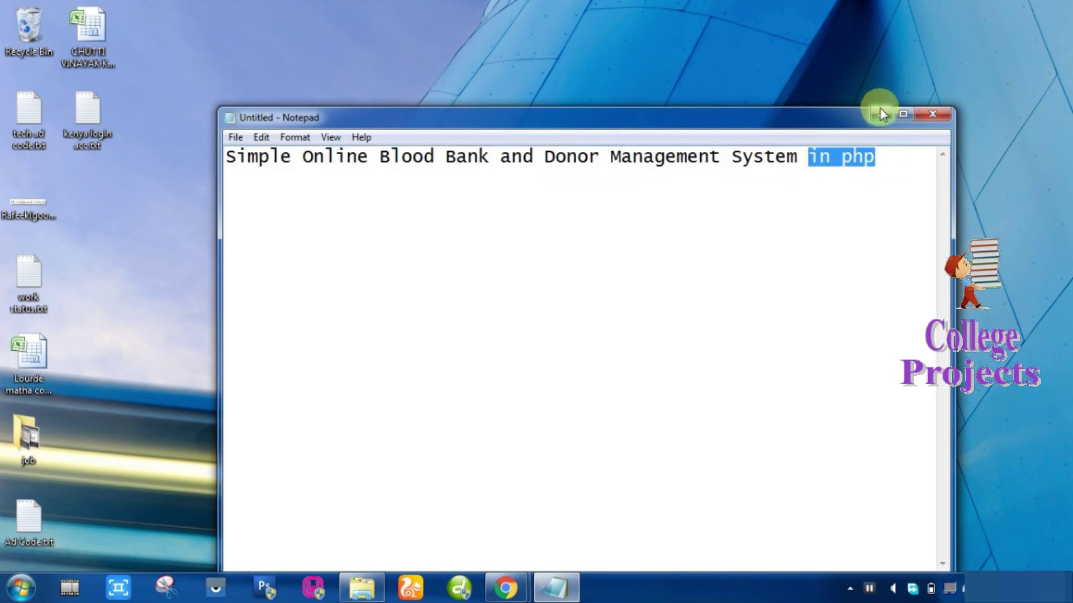
left_click(881, 114)
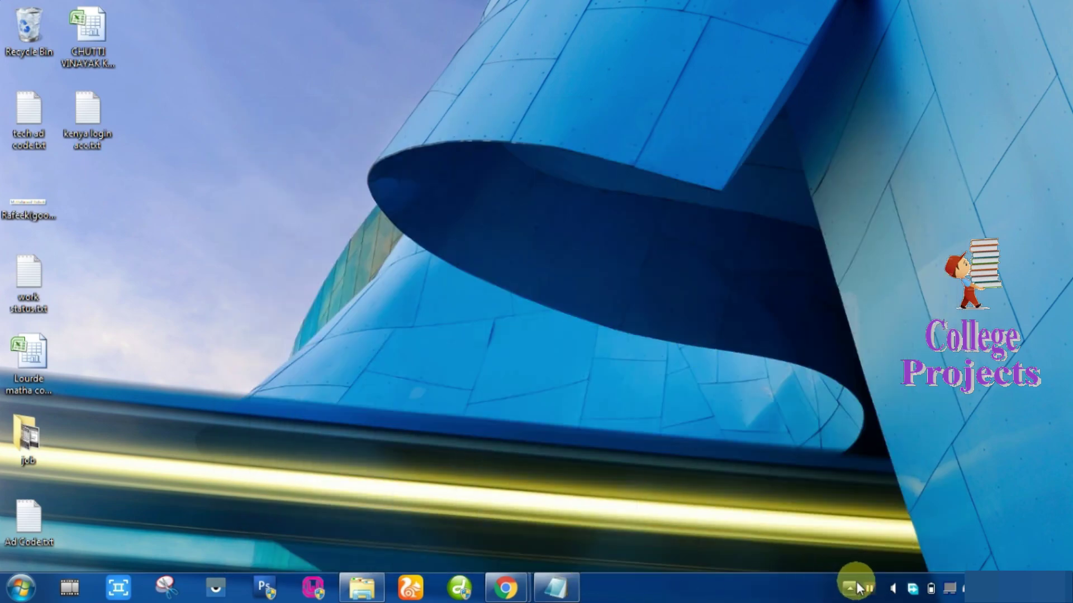